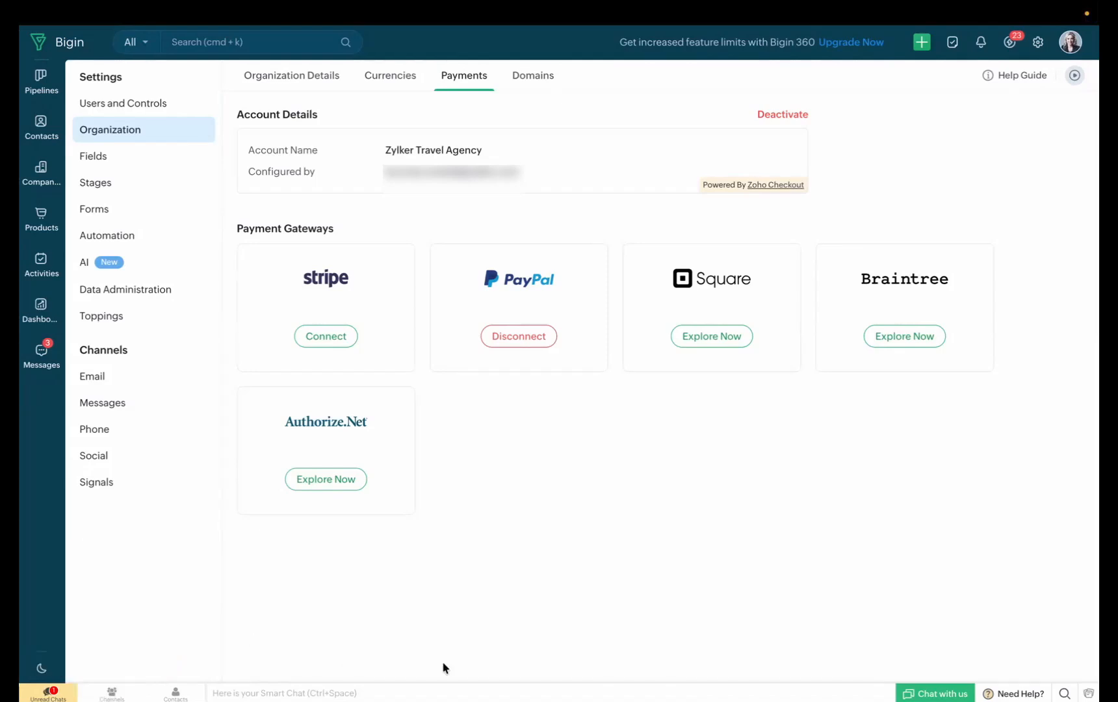
Move the A$ 2,299.00 booking from Package Confirmed to the Payment Collection stage in the International Packages pipeline
{"action": "left_click", "coordinate": [27, 91]}
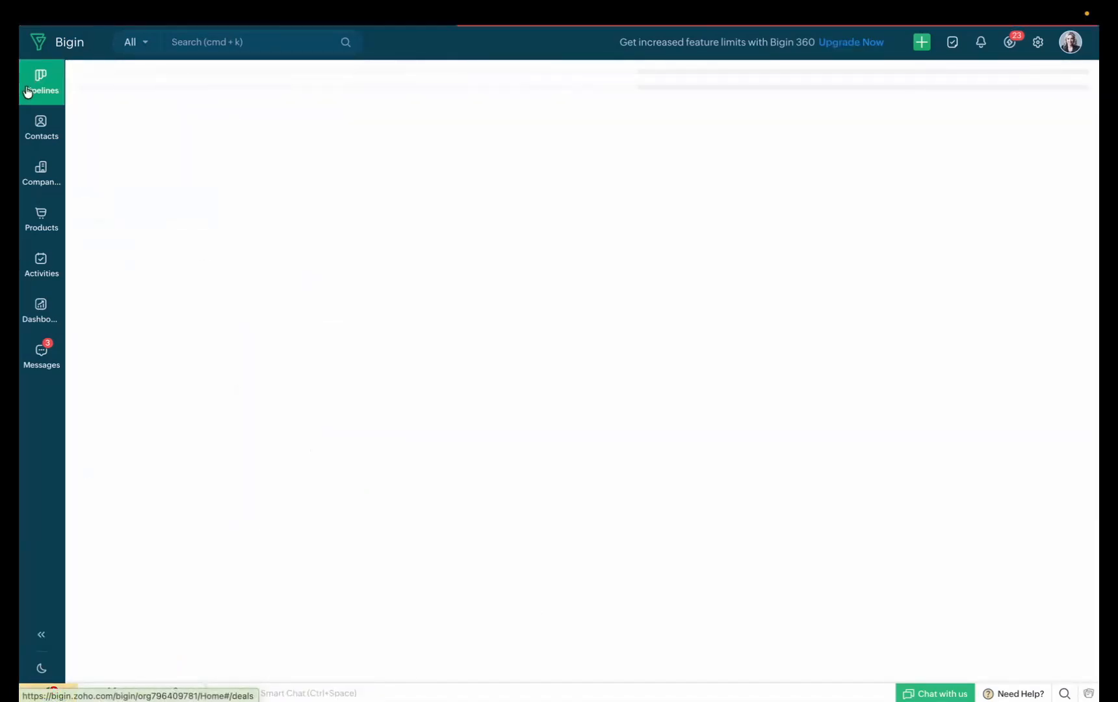
{"action": "scroll", "coordinate": [633, 281], "scroll_direction": "right", "scroll_amount": 3}
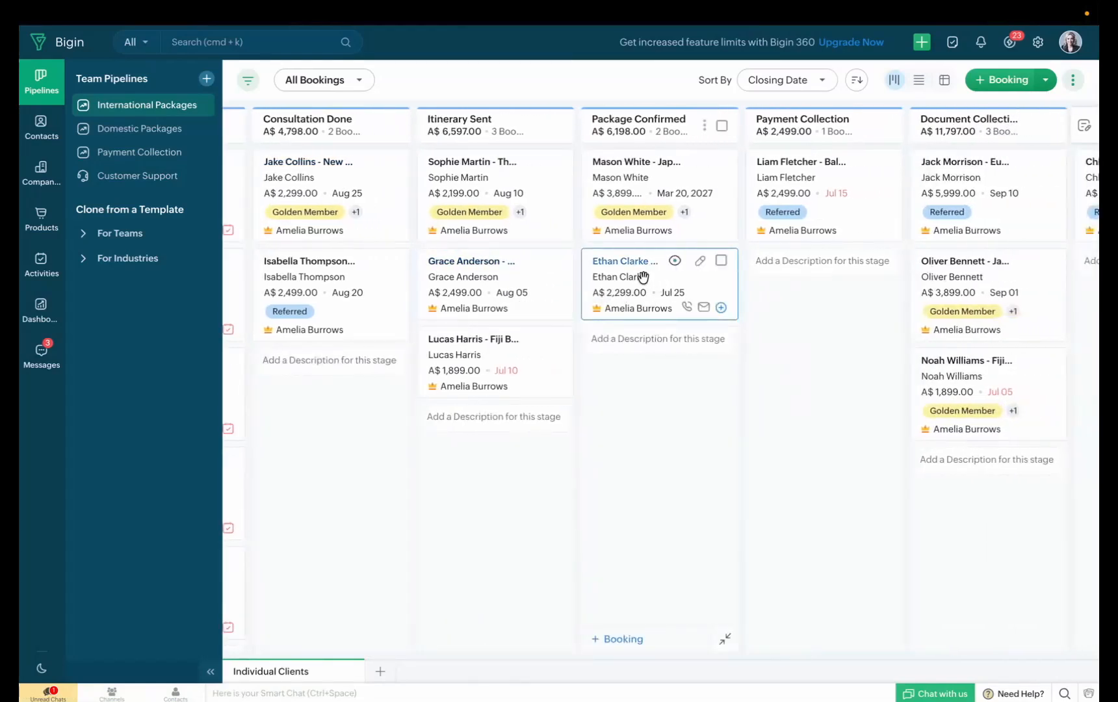
{"action": "left_click_drag", "start_coordinate": [643, 277], "coordinate": [816, 290]}
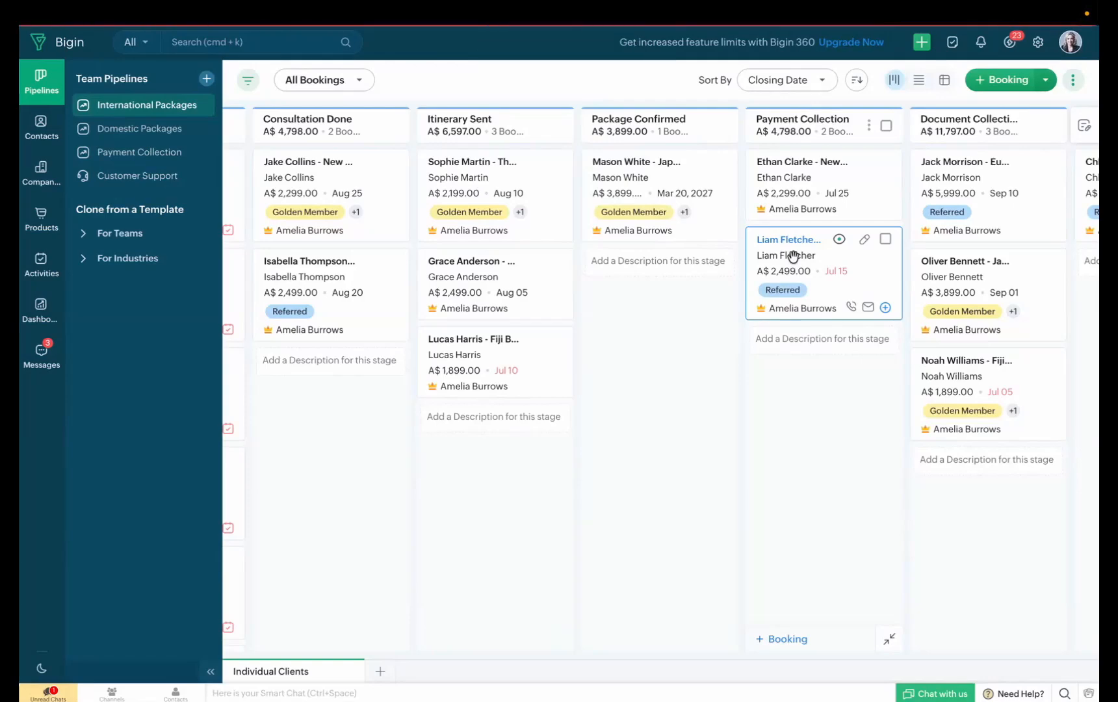
Review the details of the Bali Honeymoon booking in Payment Collection and return to the pipeline board
{"action": "left_click", "coordinate": [792, 255]}
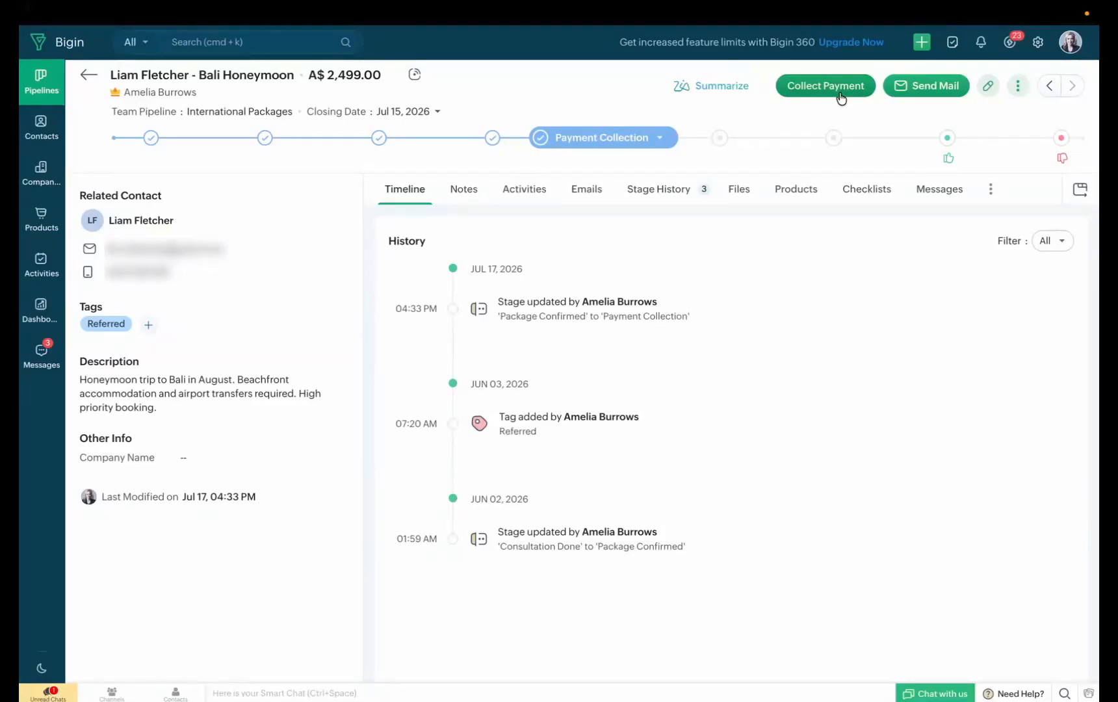
{"action": "left_click", "coordinate": [88, 79]}
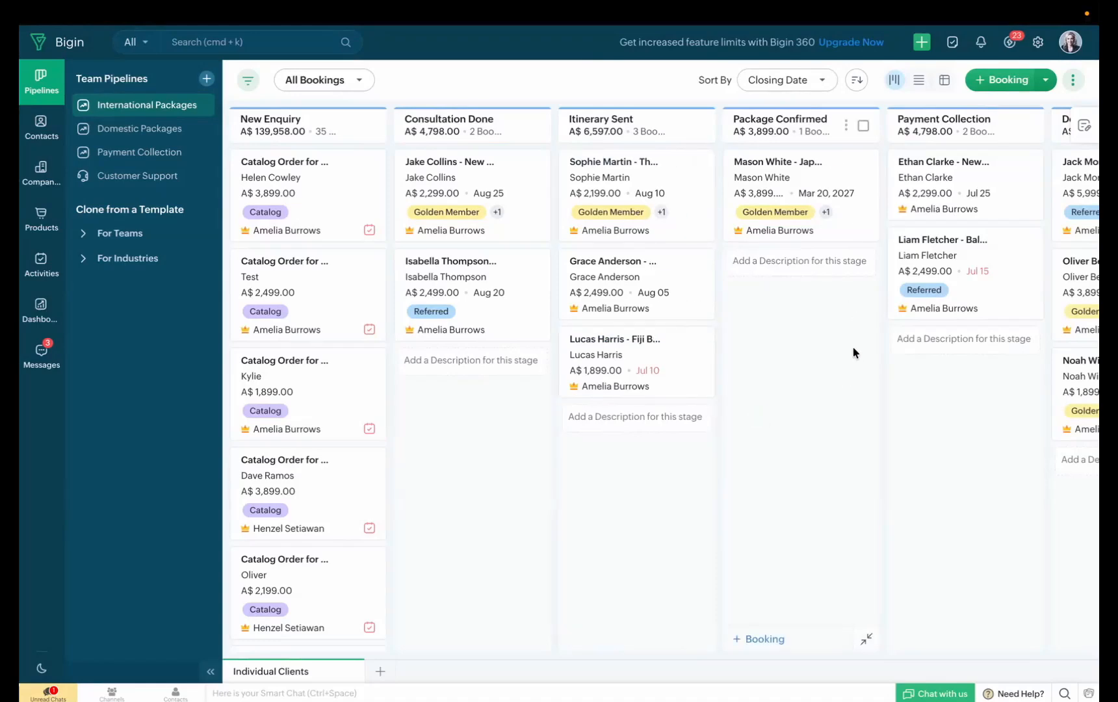
{"action": "scroll", "coordinate": [852, 348], "scroll_direction": "right", "scroll_amount": 3}
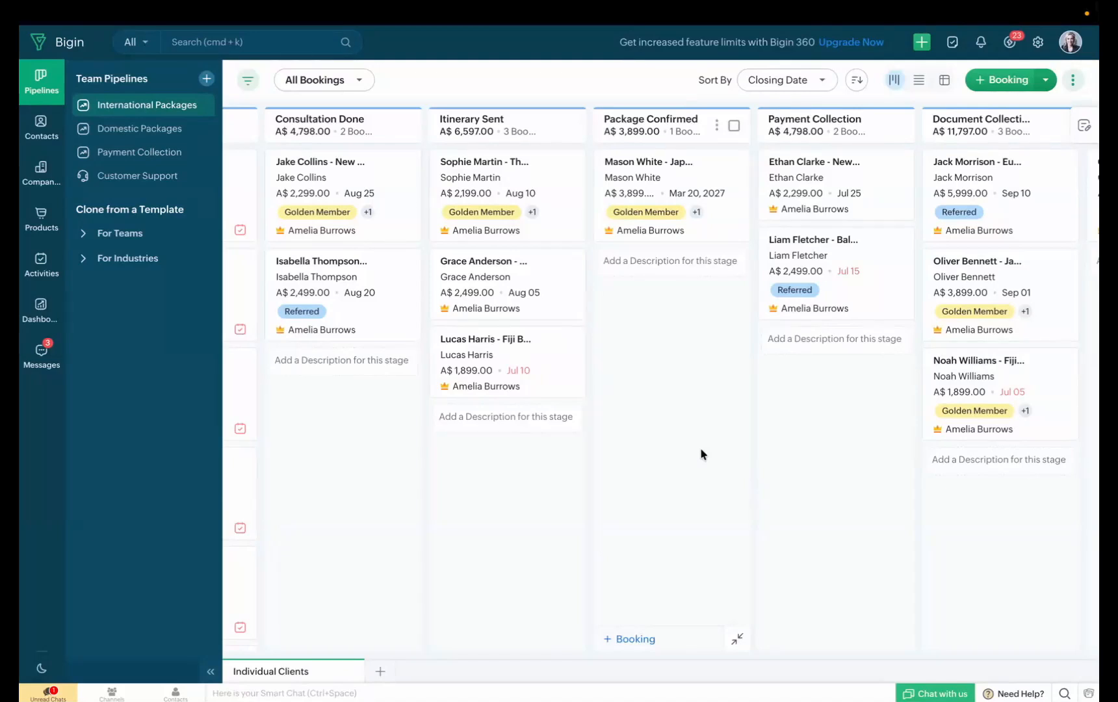
Start a new automation workflow in the settings for the International Packages pipeline
{"action": "left_click", "coordinate": [1036, 44]}
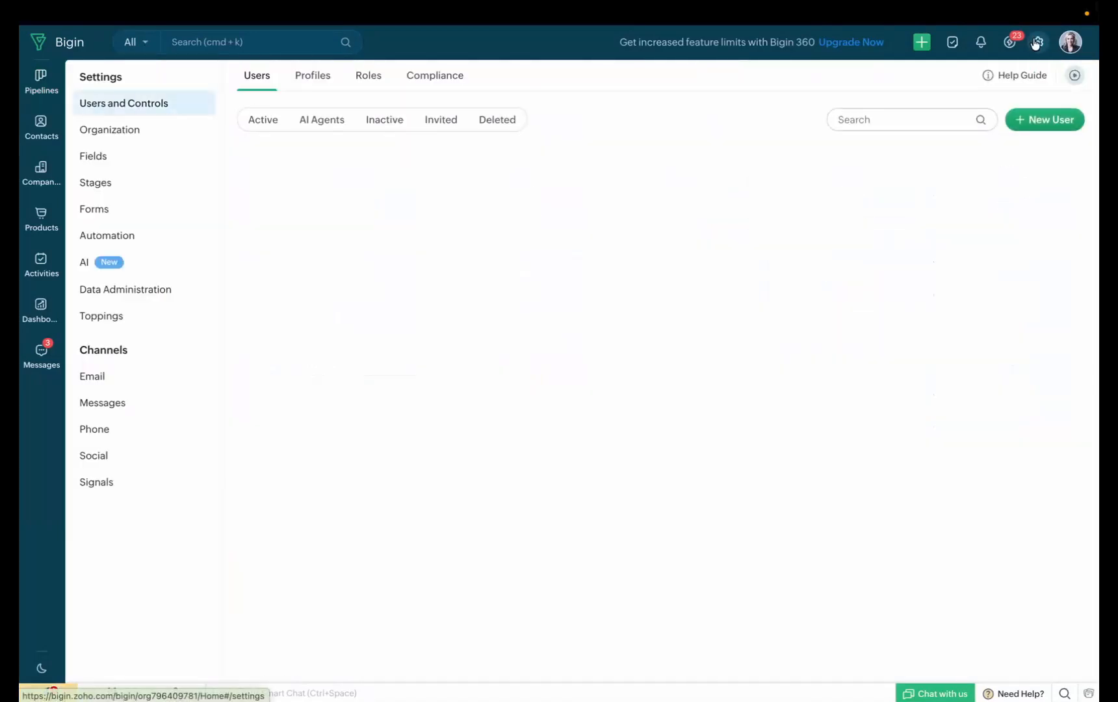
{"action": "left_click", "coordinate": [134, 244]}
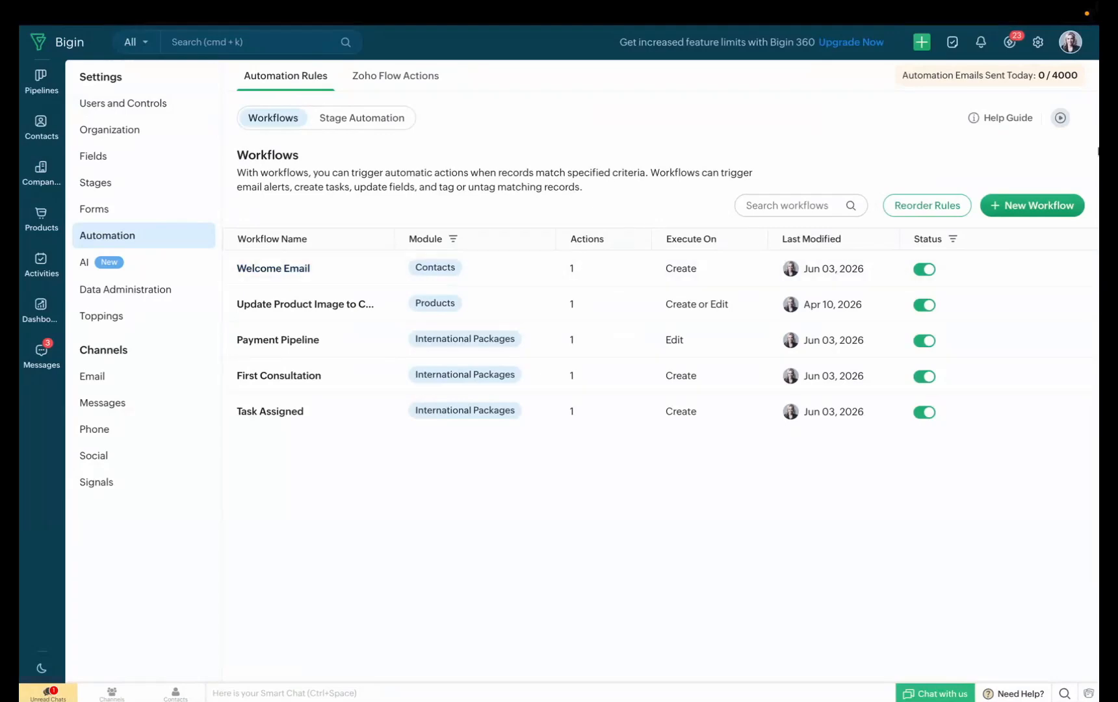
{"action": "left_click", "coordinate": [1033, 207]}
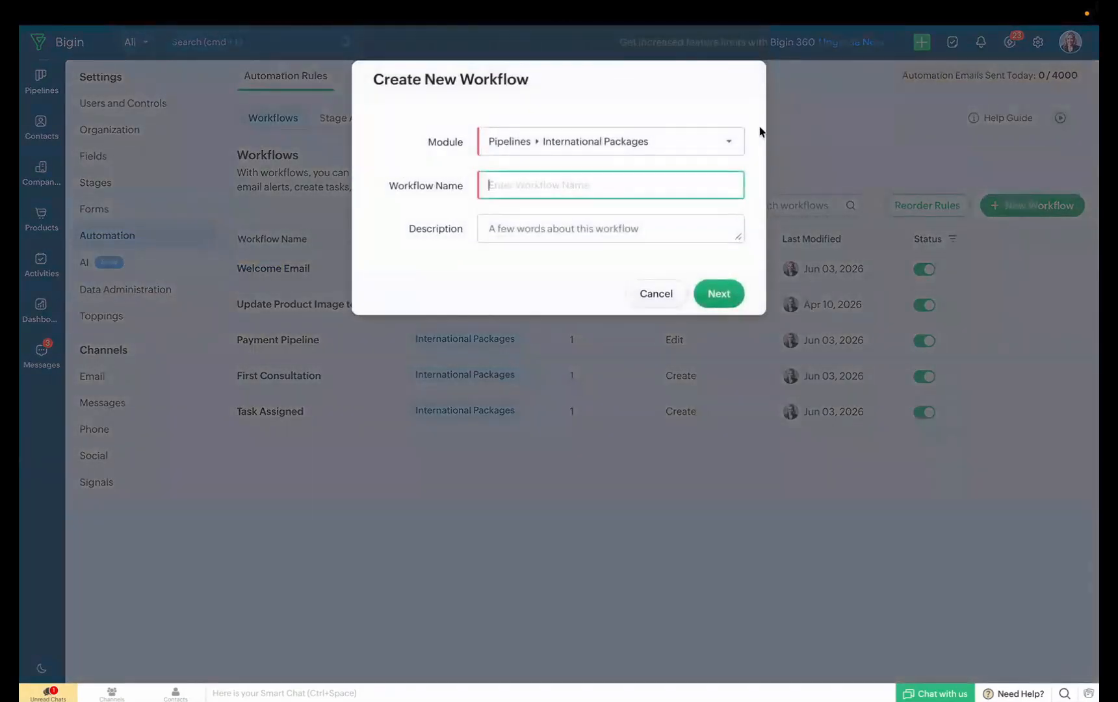
{"action": "left_click", "coordinate": [721, 145]}
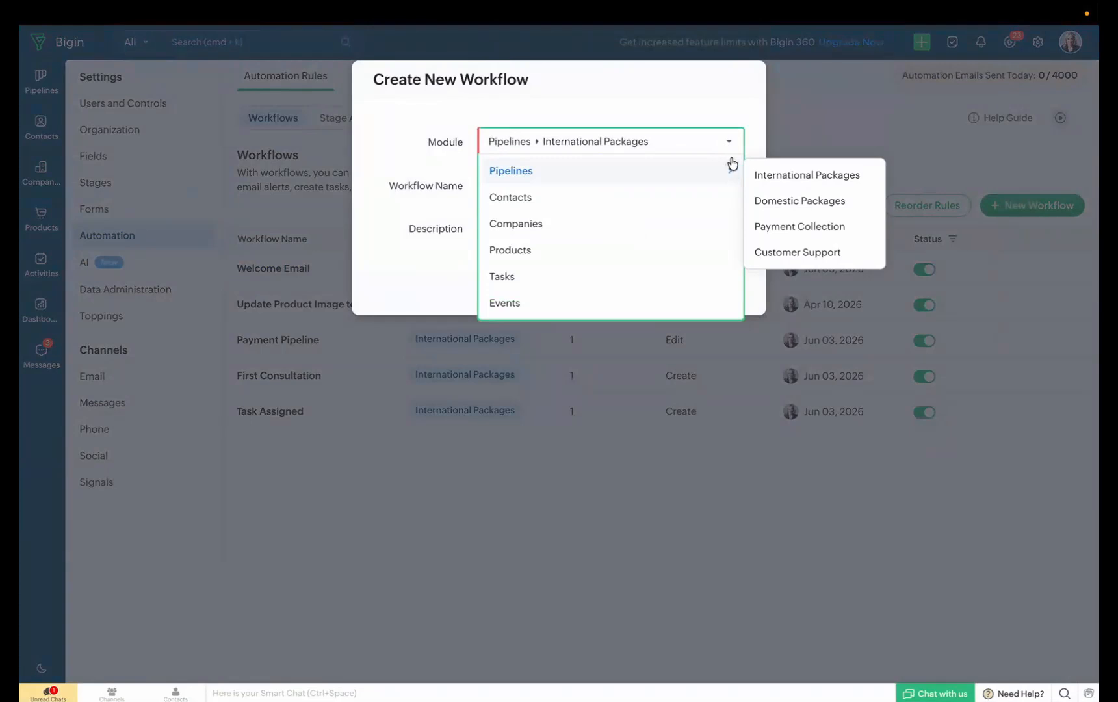
{"action": "left_click", "coordinate": [776, 176]}
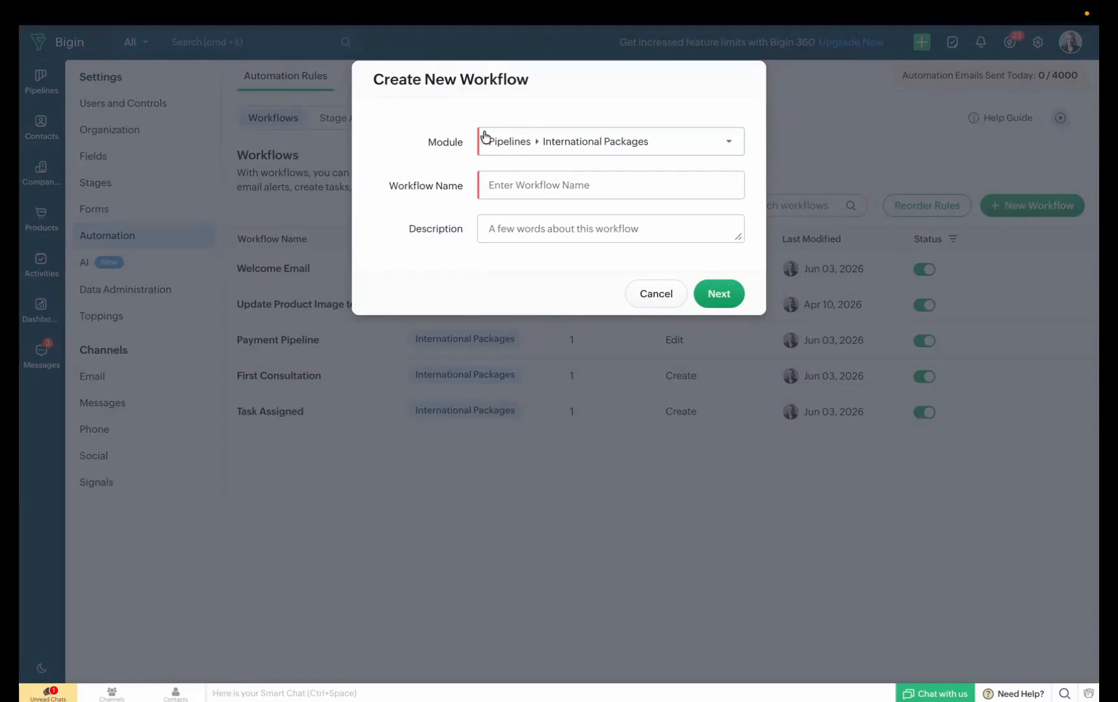
Name the workflow "Payment collection", describe it as "Automatic payment collection" and continue to its setup
{"action": "left_click", "coordinate": [548, 193]}
{"action": "type", "text": "Payment collection"}
{"action": "left_click", "coordinate": [534, 232]}
{"action": "type", "text": "Automatic payment collection"}
{"action": "left_click", "coordinate": [727, 348]}
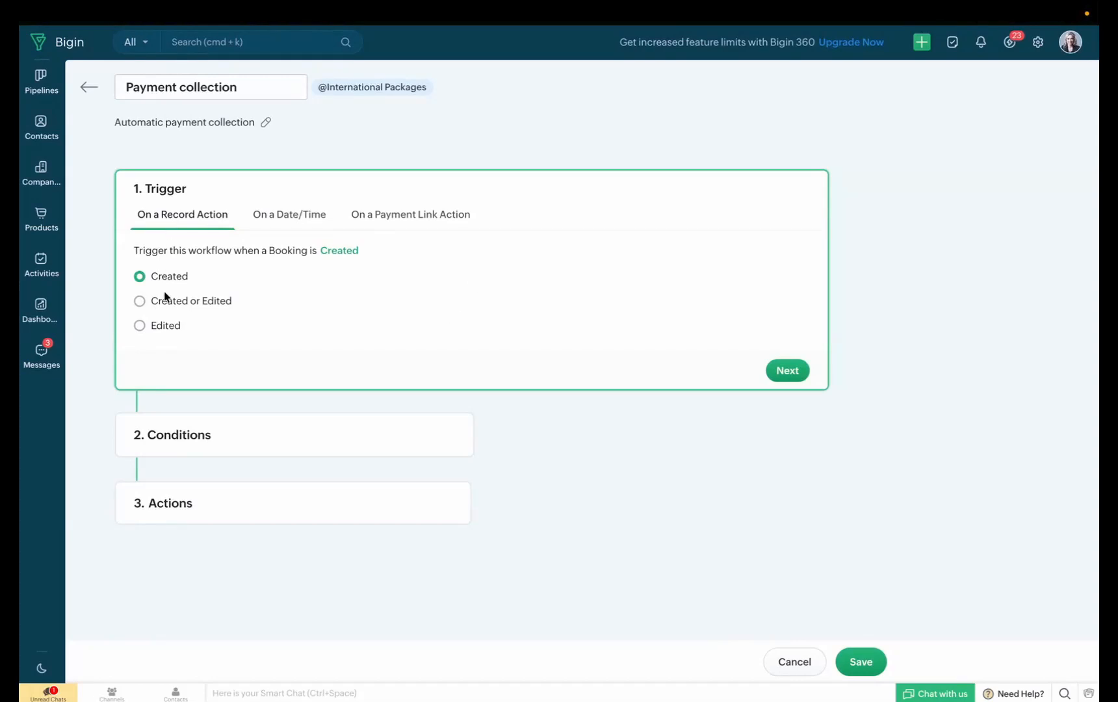
Set the workflow to trigger when a booking is edited and its Stage is modified to the exact value Payment Collection
{"action": "left_click", "coordinate": [165, 327]}
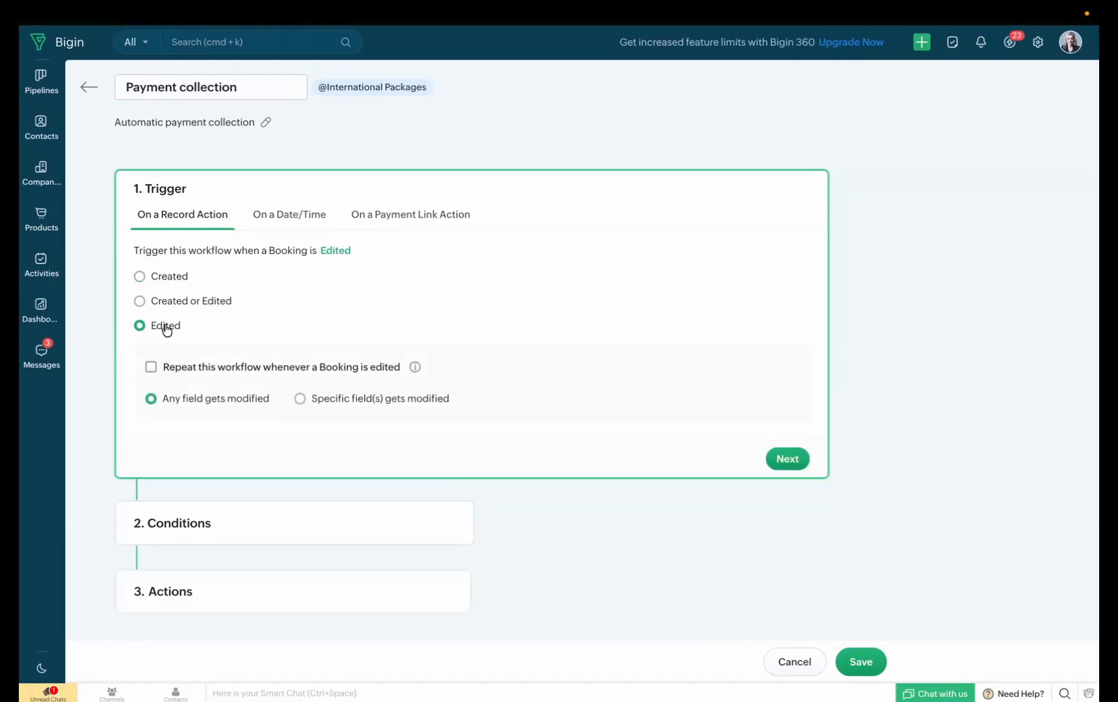
{"action": "left_click", "coordinate": [311, 398]}
{"action": "left_click", "coordinate": [278, 387]}
{"action": "left_click", "coordinate": [258, 447]}
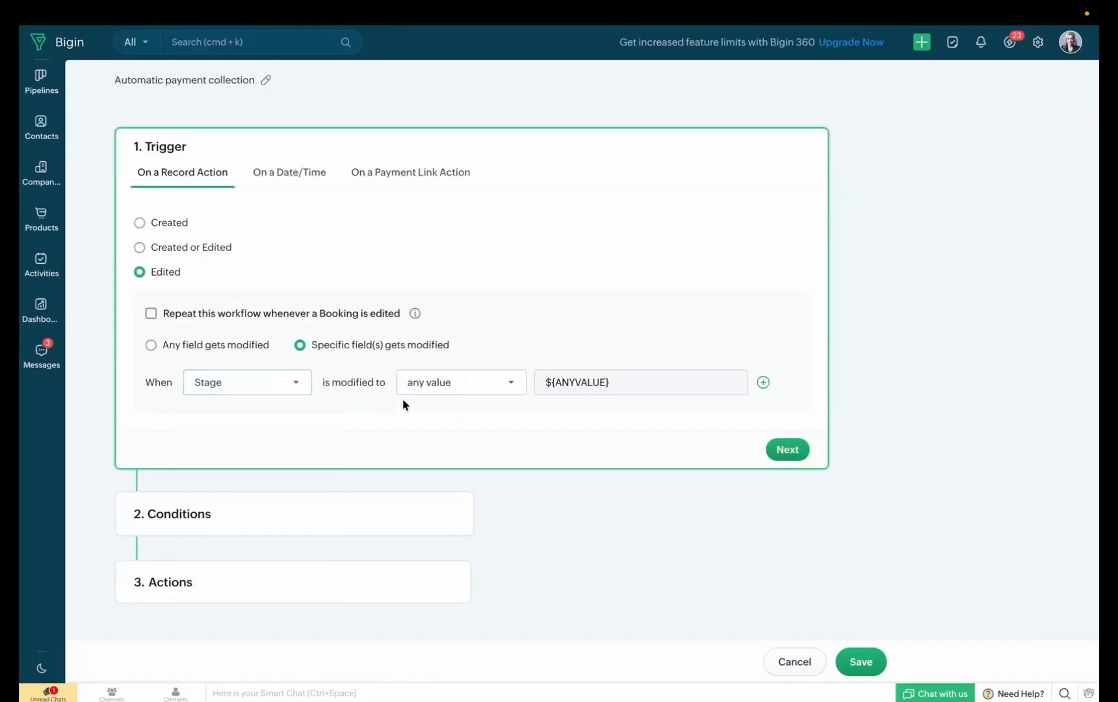
{"action": "left_click", "coordinate": [460, 383]}
{"action": "left_click", "coordinate": [472, 467]}
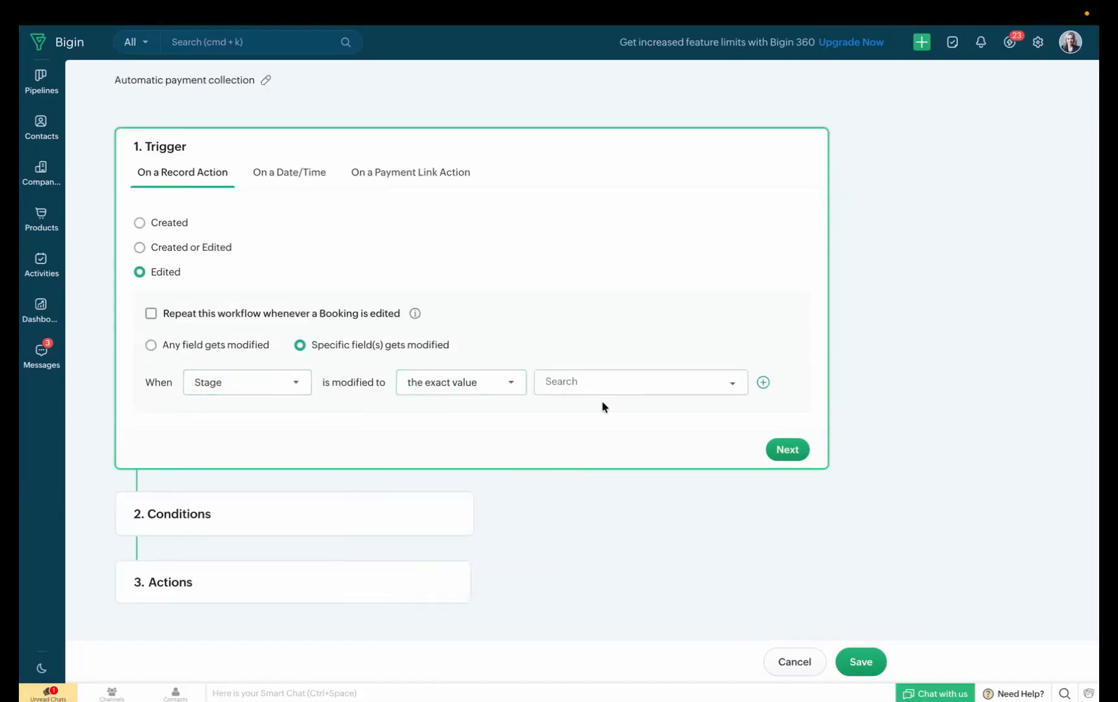
{"action": "left_click", "coordinate": [646, 391]}
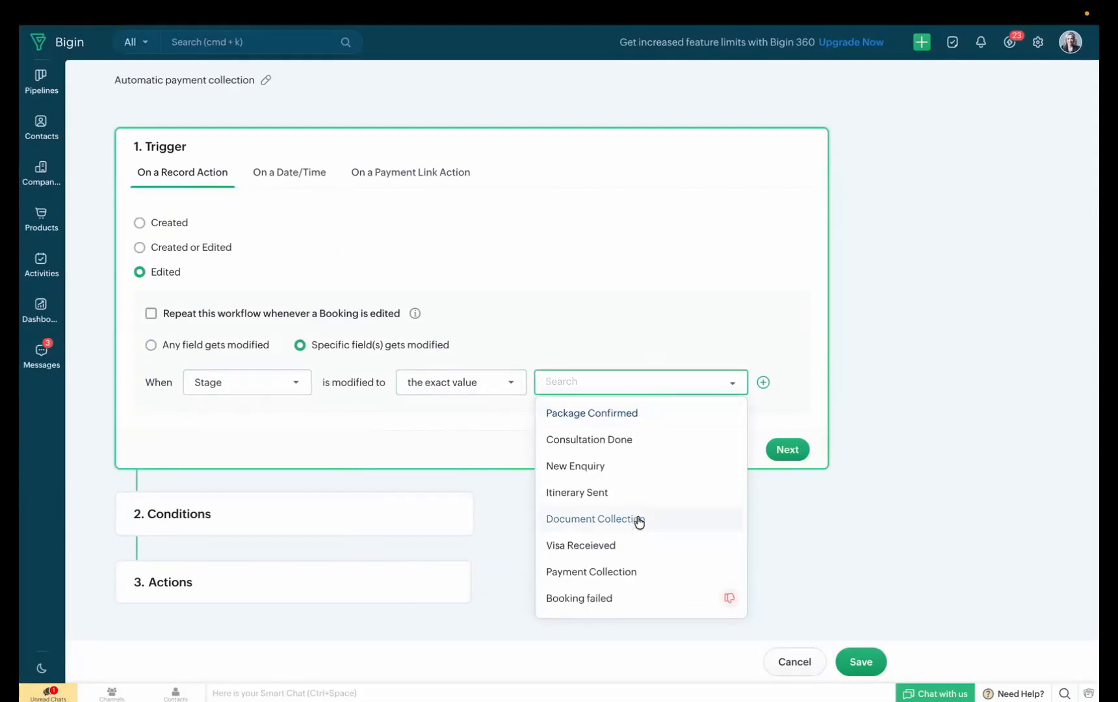
{"action": "scroll", "coordinate": [644, 513], "scroll_direction": "down", "scroll_amount": 1}
{"action": "left_click", "coordinate": [614, 546]}
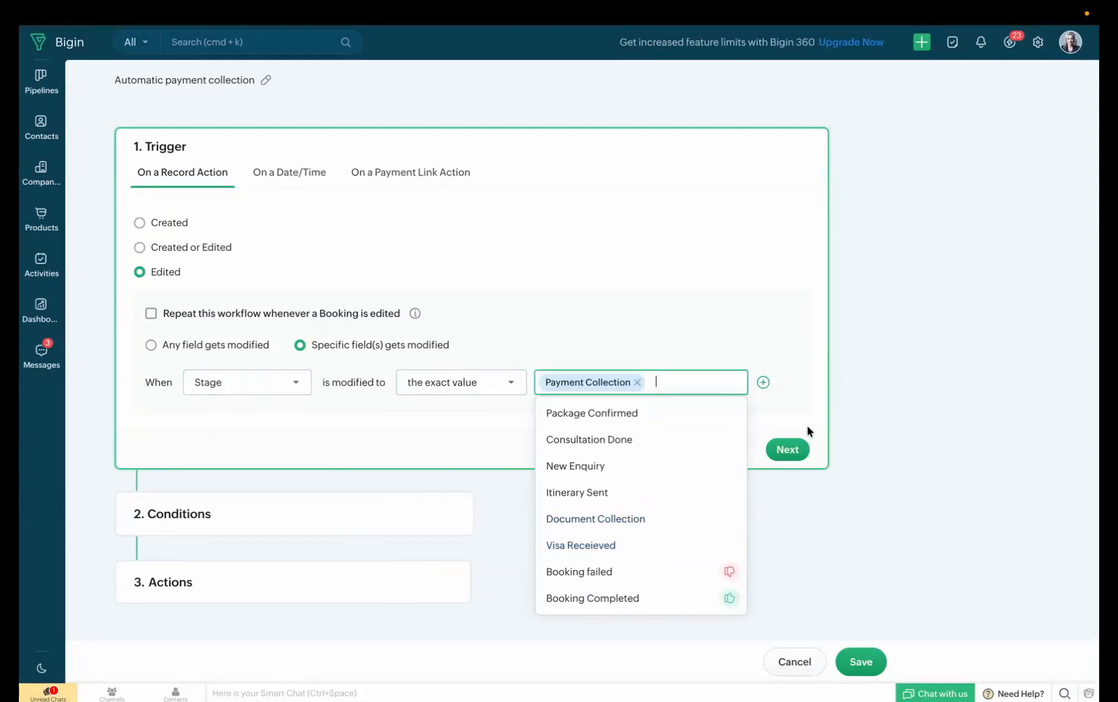
{"action": "left_click", "coordinate": [798, 449]}
{"action": "left_click", "coordinate": [798, 449]}
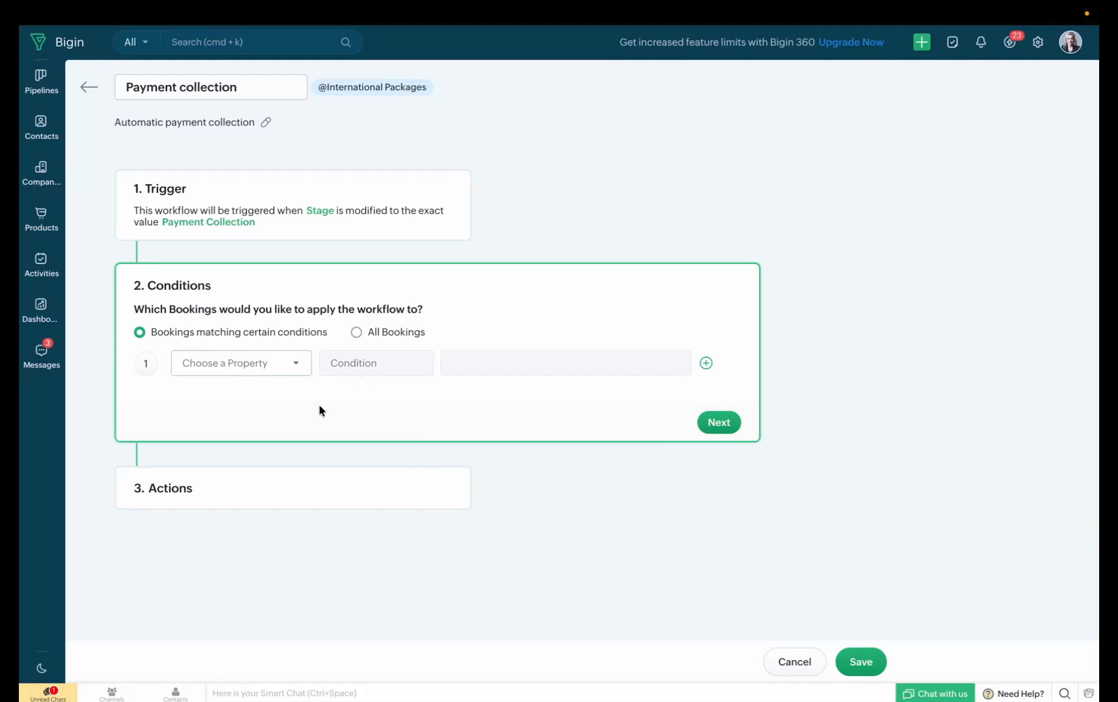
Apply the workflow to all bookings and add an instant Collect Payment action named "Payment collection"
{"action": "left_click", "coordinate": [413, 337]}
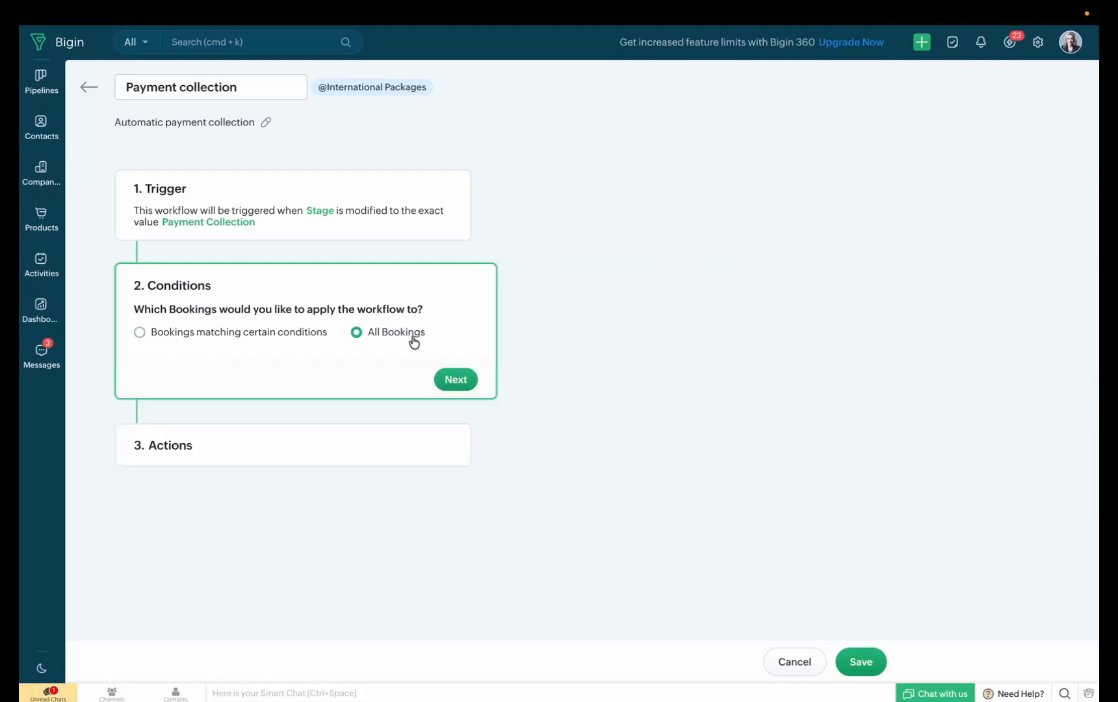
{"action": "left_click", "coordinate": [431, 380]}
{"action": "scroll", "coordinate": [417, 458], "scroll_direction": "down", "scroll_amount": 2}
{"action": "scroll", "coordinate": [417, 458], "scroll_direction": "down", "scroll_amount": 1}
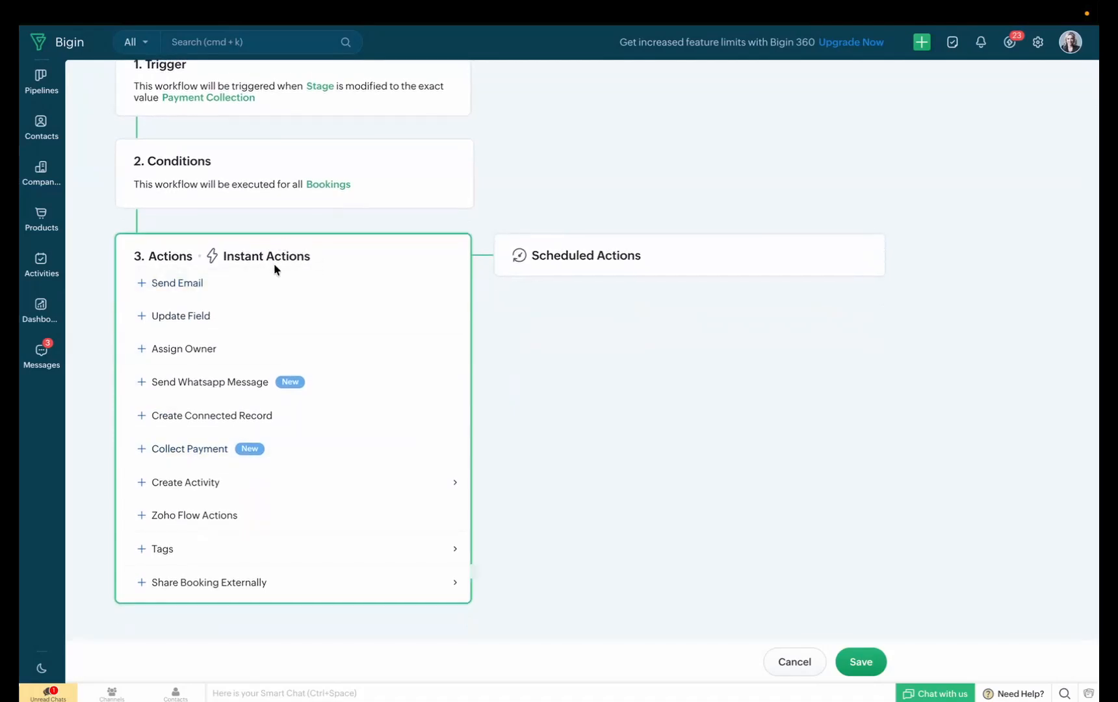
{"action": "left_click", "coordinate": [272, 450]}
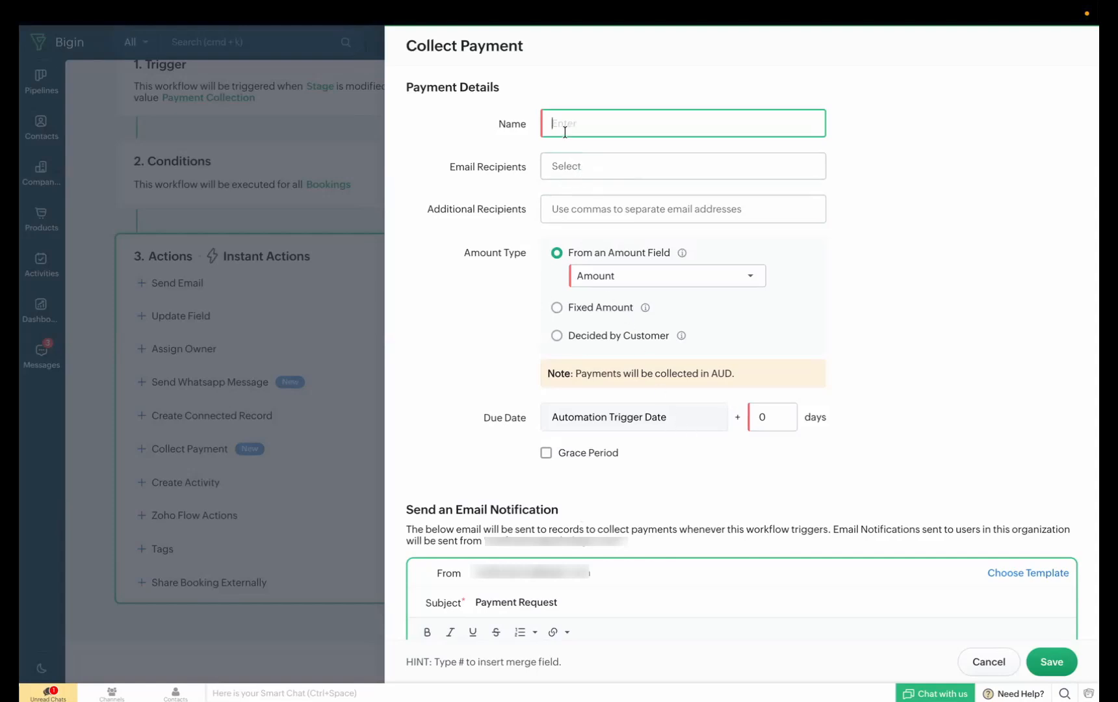
{"action": "type", "text": "Payment collection"}
Set the payment request's email recipient to the Email field of the booking's related contact
{"action": "left_click", "coordinate": [572, 170]}
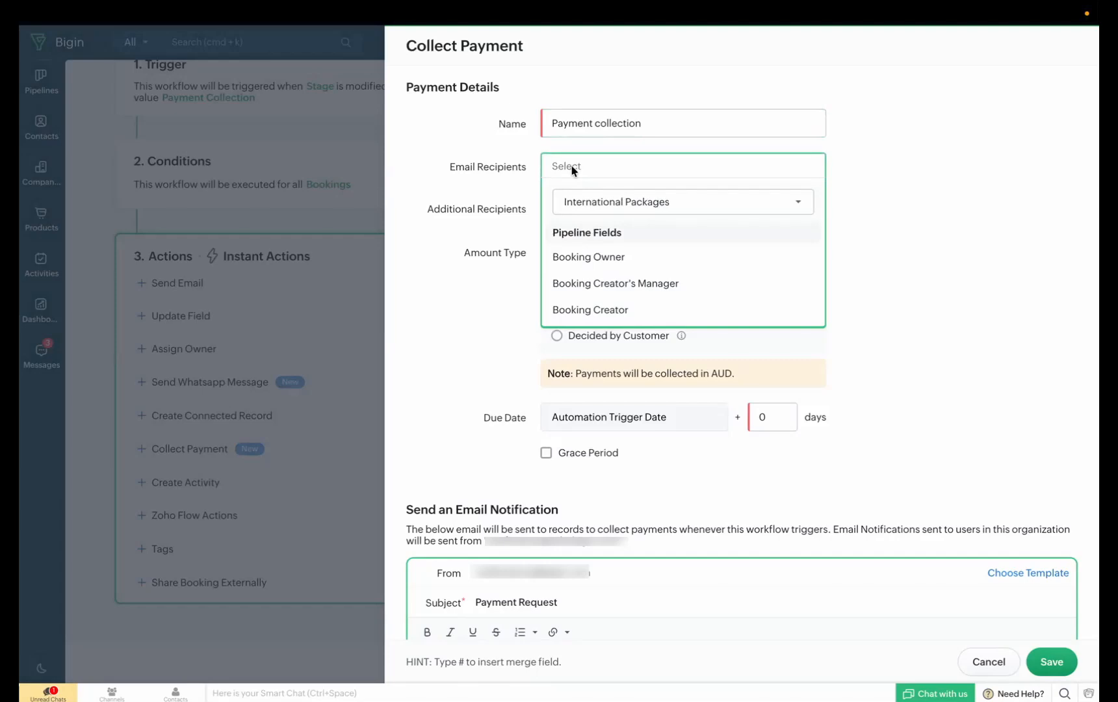
{"action": "left_click", "coordinate": [592, 204]}
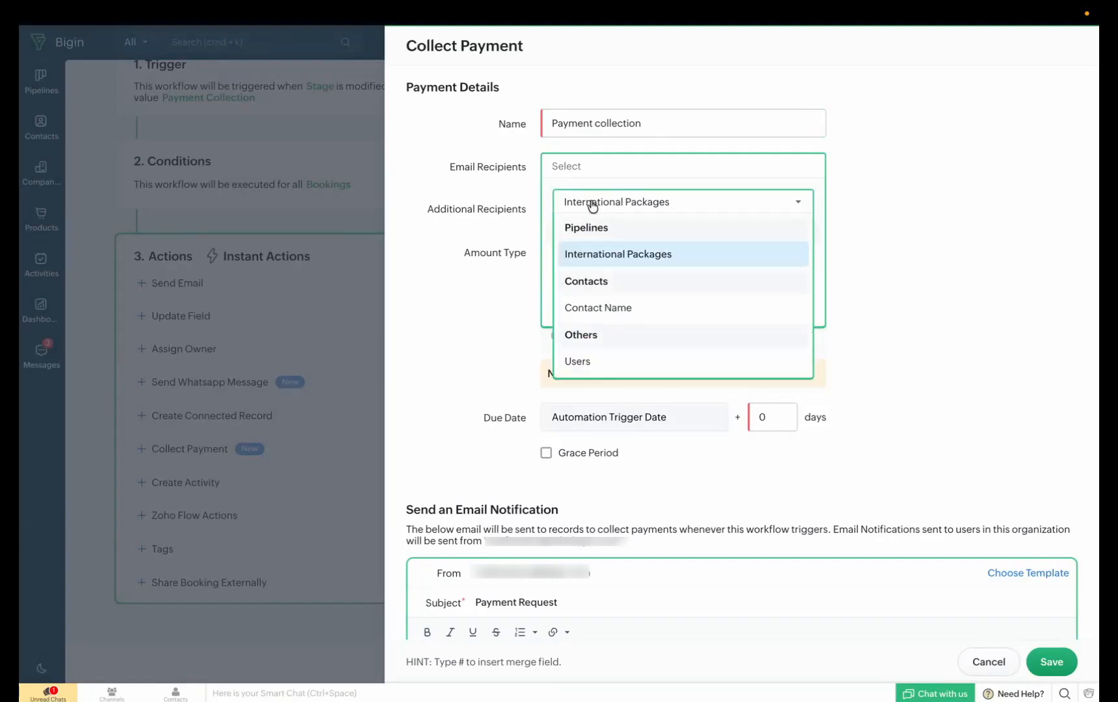
{"action": "left_click", "coordinate": [603, 306]}
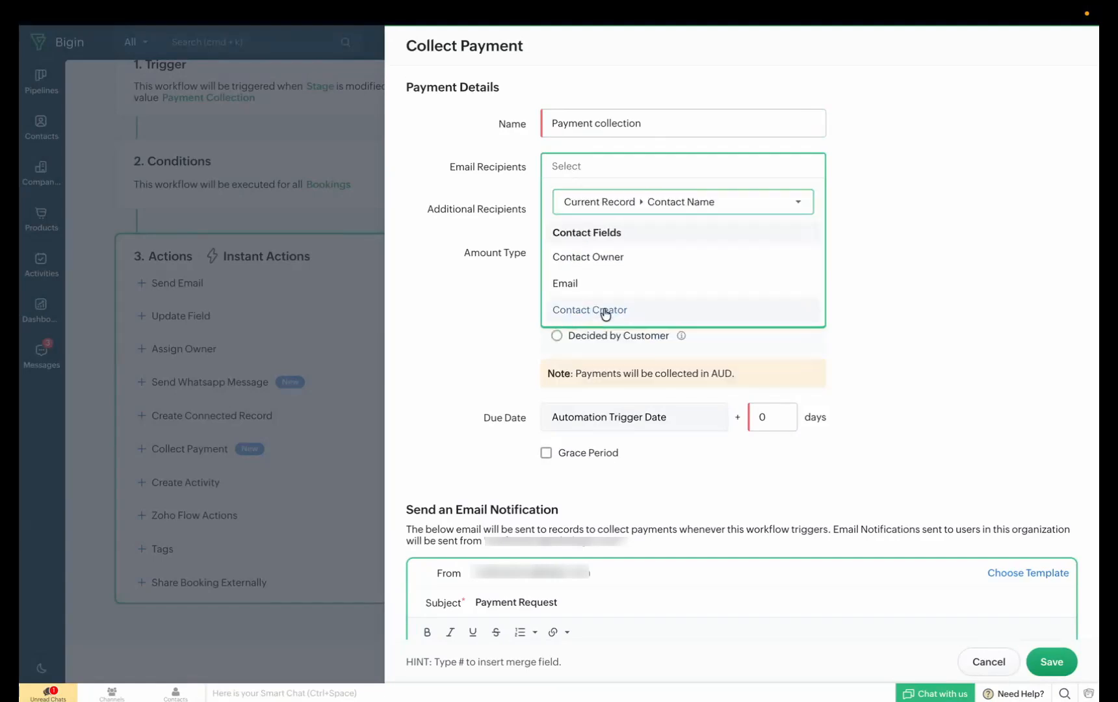
{"action": "left_click", "coordinate": [648, 288]}
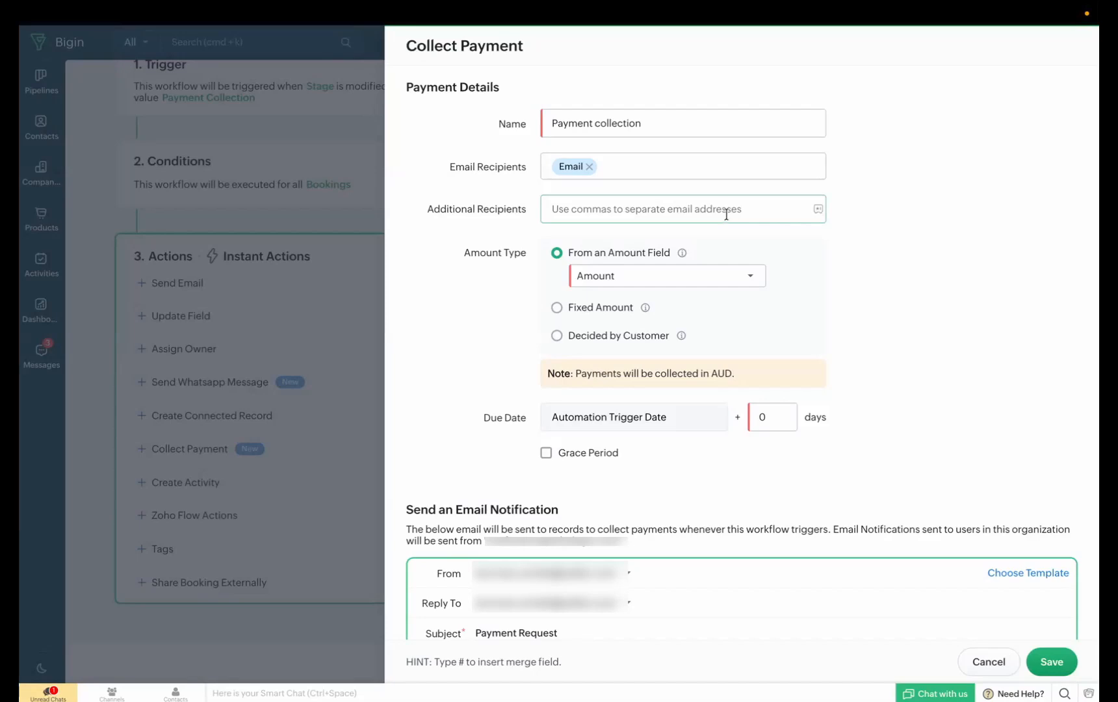
Try the Fixed Amount and Decided by Customer amount types, and restore From an Amount Field
{"action": "left_click", "coordinate": [669, 206]}
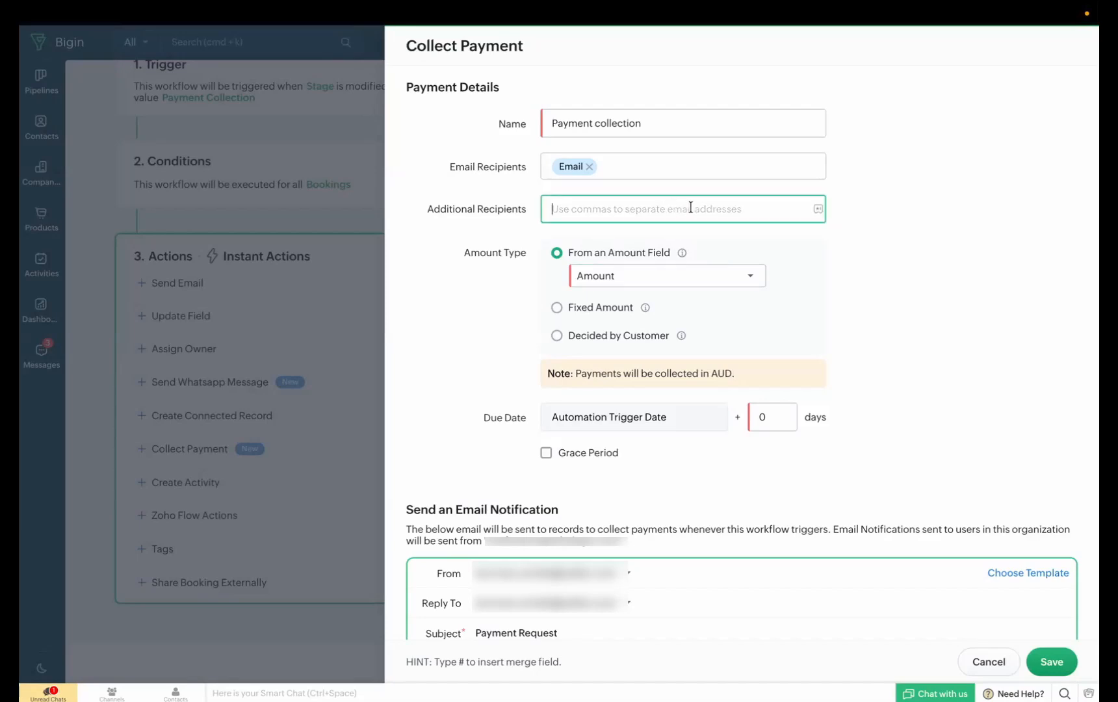
{"action": "left_click", "coordinate": [750, 229]}
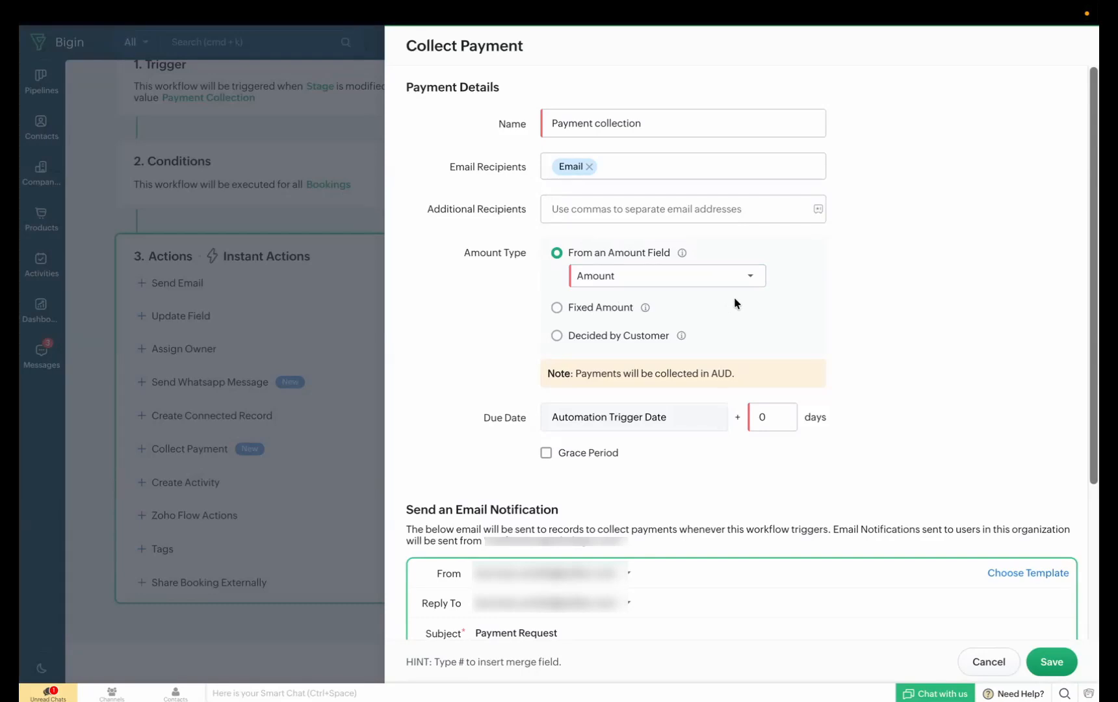
{"action": "left_click", "coordinate": [608, 308]}
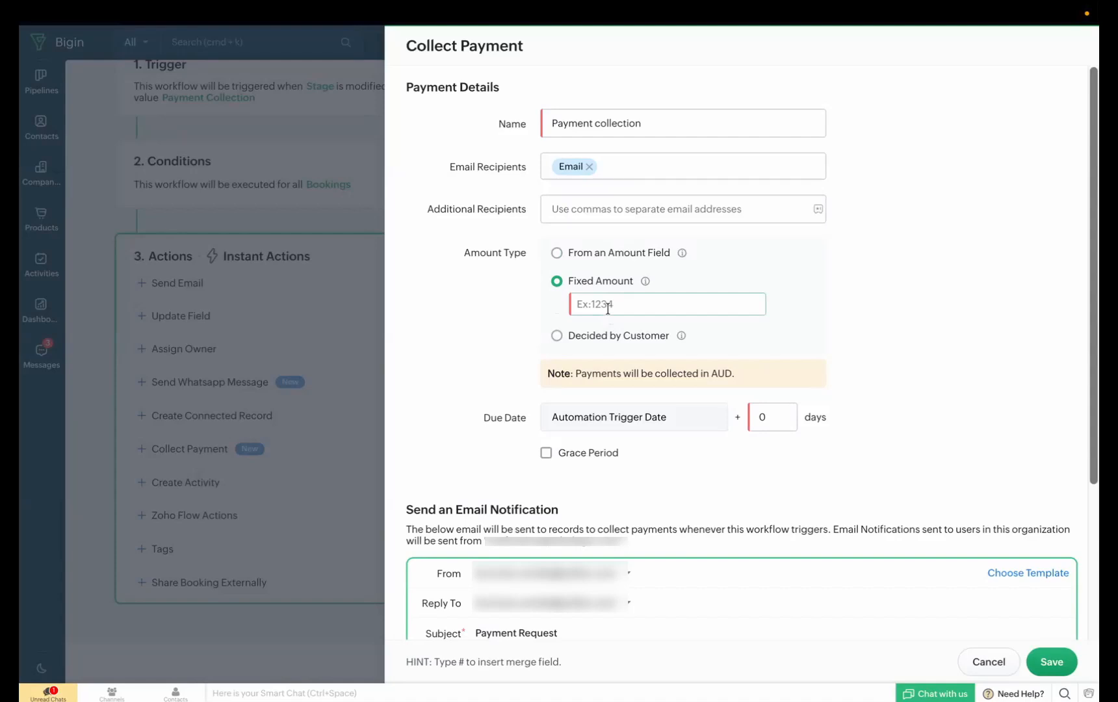
{"action": "left_click", "coordinate": [614, 334]}
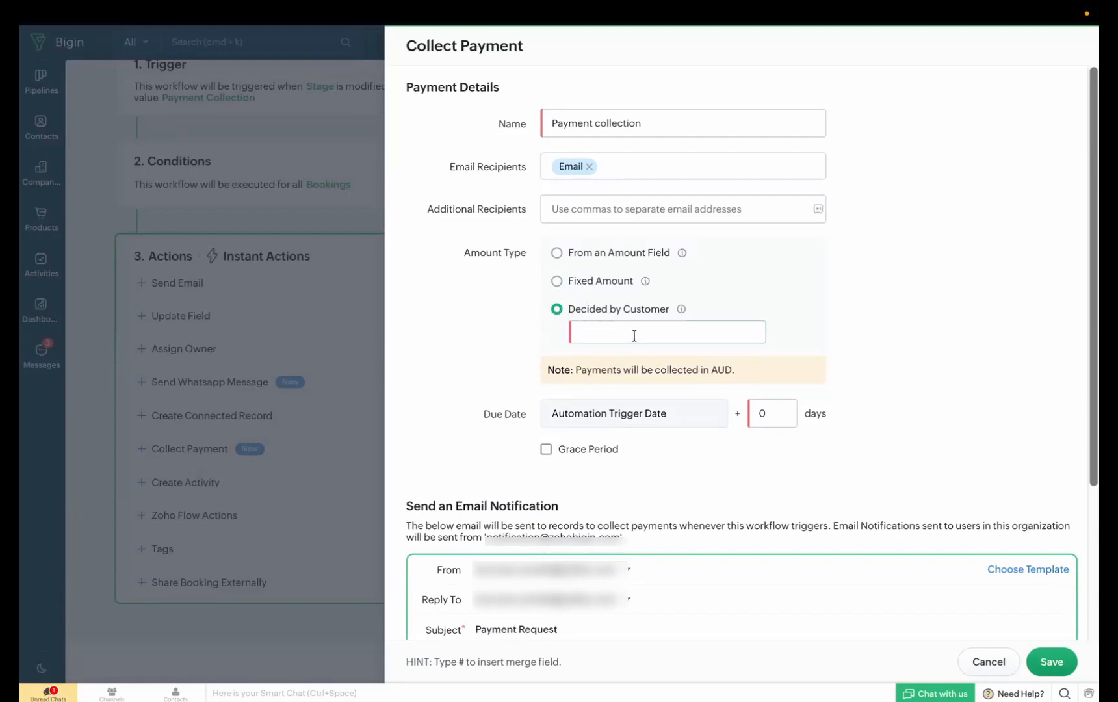
{"action": "left_click", "coordinate": [615, 337]}
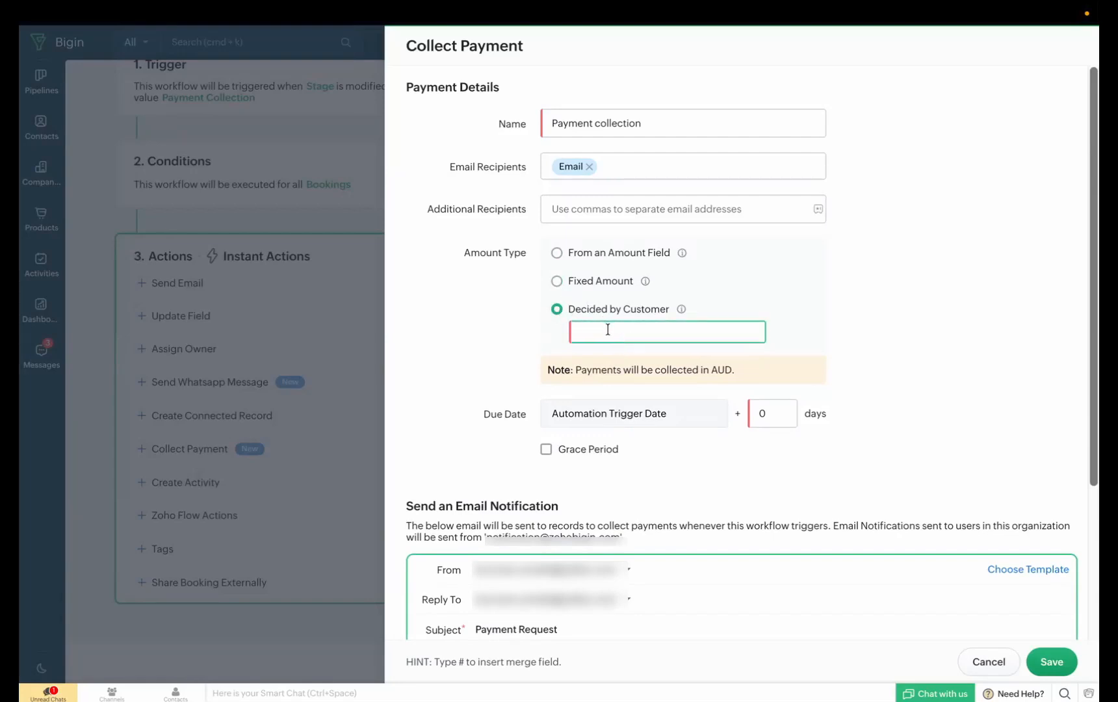
{"action": "left_click", "coordinate": [560, 255]}
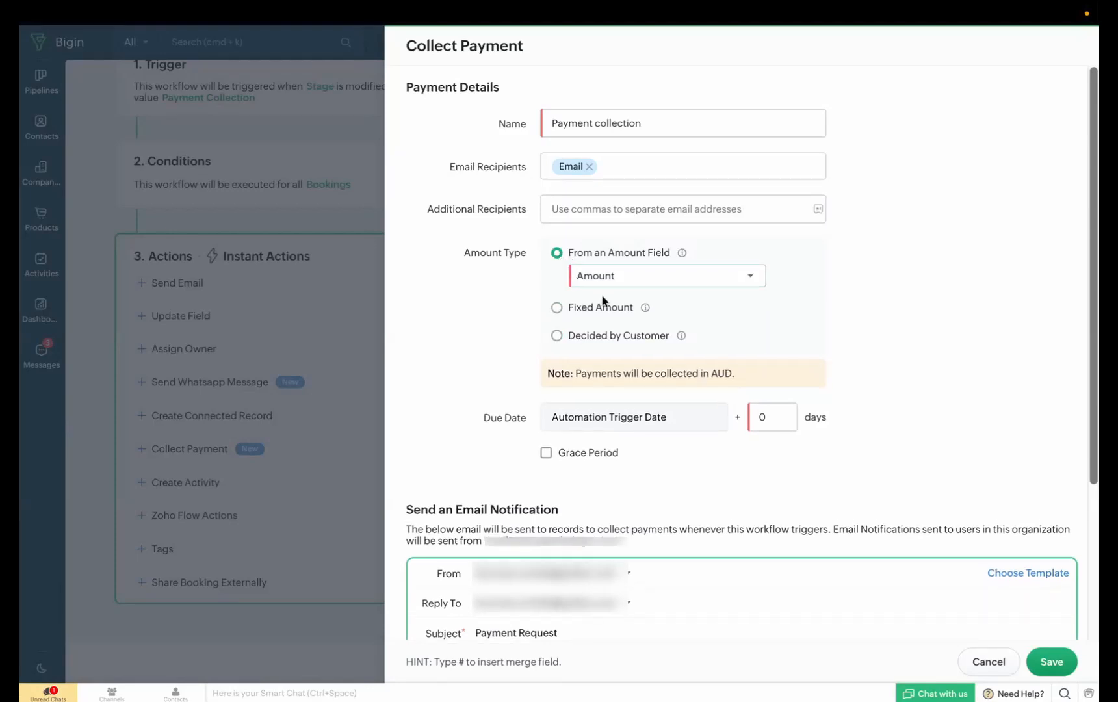
Set the payment due date to 10 days after the automation trigger date and enable a grace period of 1 day
{"action": "left_click", "coordinate": [772, 421]}
{"action": "key", "text": "BackSpace"}
{"action": "type", "text": "10"}
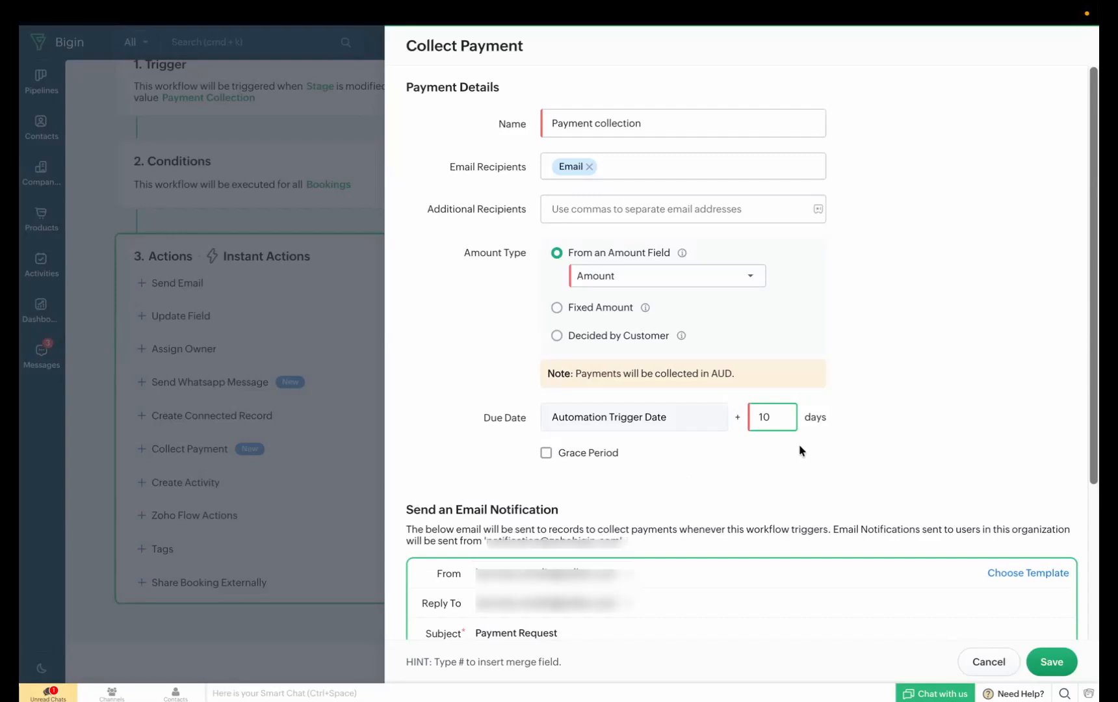
{"action": "left_click", "coordinate": [586, 453]}
{"action": "left_click", "coordinate": [580, 477]}
{"action": "type", "text": "1"}
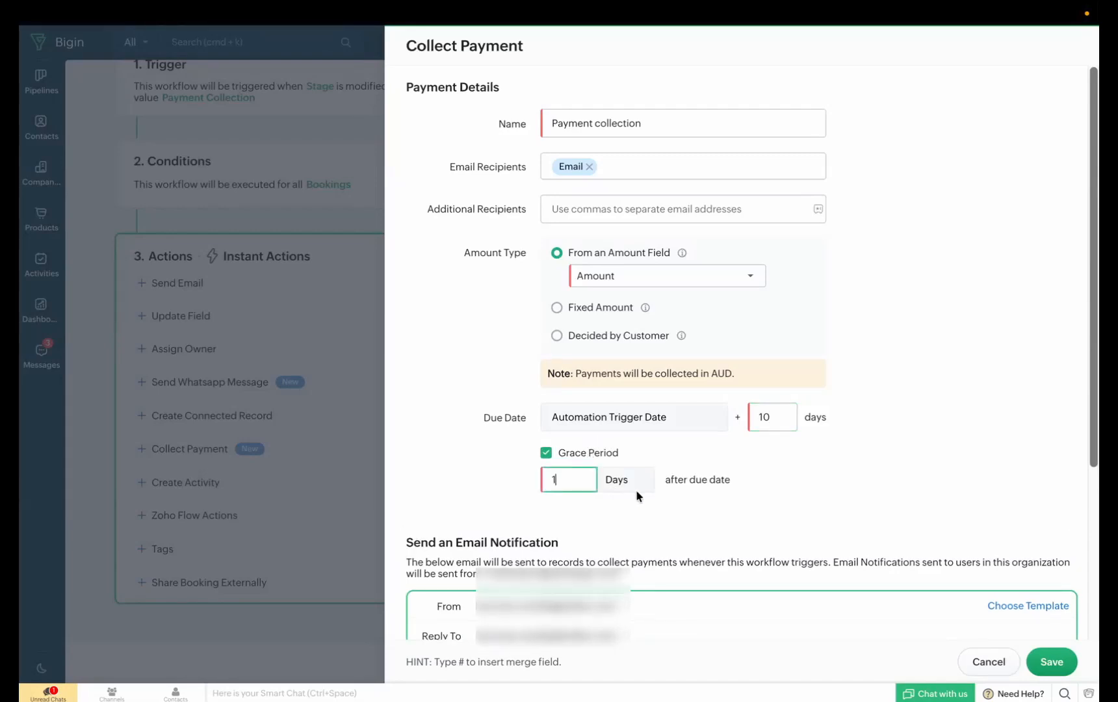
Review the sender, subject and message body of the payment action's email notification
{"action": "scroll", "coordinate": [635, 491], "scroll_direction": "down", "scroll_amount": 1}
{"action": "left_click", "coordinate": [637, 498]}
{"action": "scroll", "coordinate": [650, 517], "scroll_direction": "up", "scroll_amount": 1}
{"action": "scroll", "coordinate": [657, 529], "scroll_direction": "down", "scroll_amount": 2}
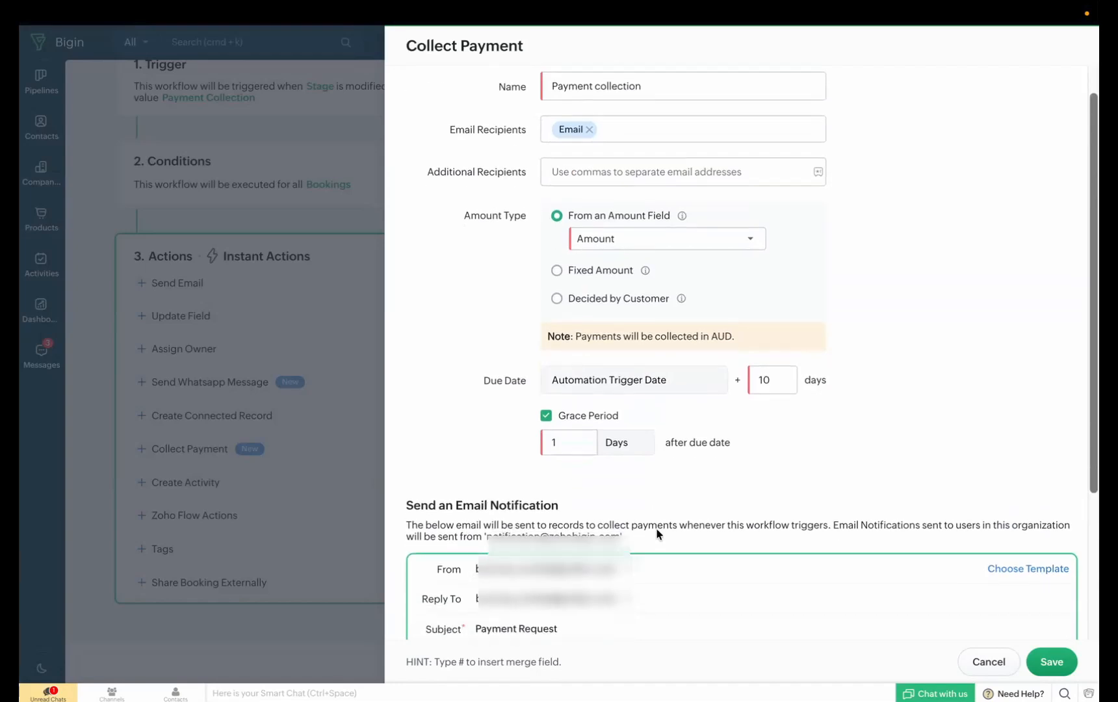
{"action": "left_click", "coordinate": [657, 529]}
{"action": "scroll", "coordinate": [656, 529], "scroll_direction": "down", "scroll_amount": 2}
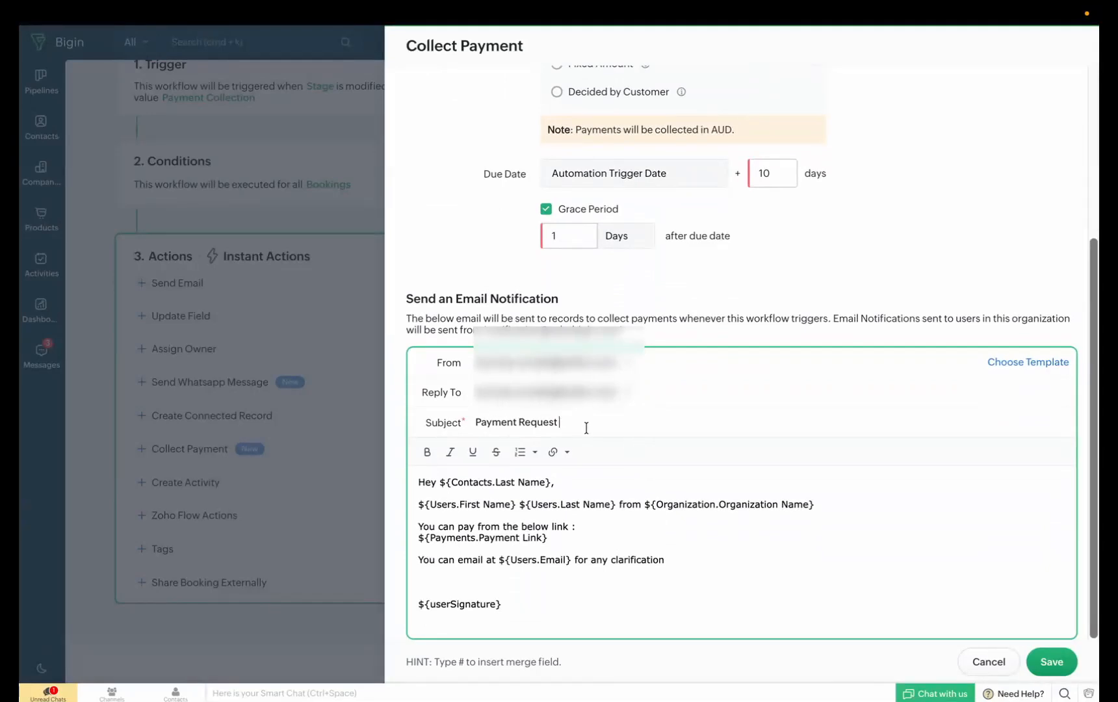
Complete the payment email's subject as "Payment Request for Zylker" and save both the payment action and the workflow
{"action": "type", "text": "for Zylker"}
{"action": "left_click", "coordinate": [1004, 364]}
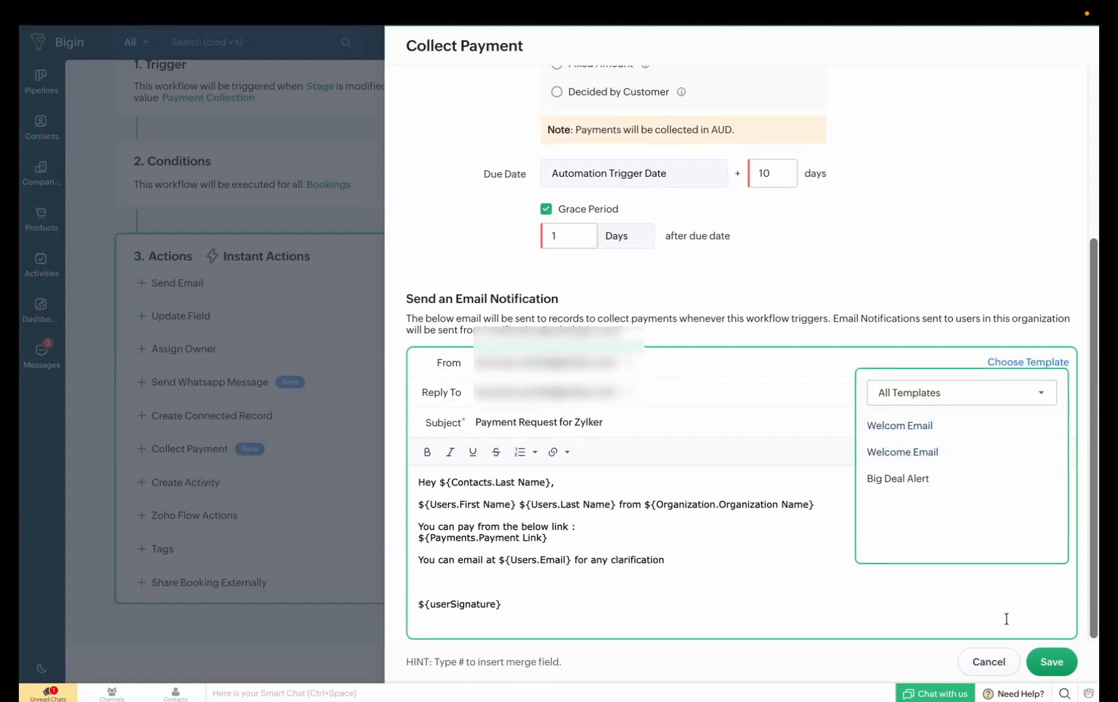
{"action": "left_click", "coordinate": [1054, 660]}
{"action": "left_click", "coordinate": [1054, 660]}
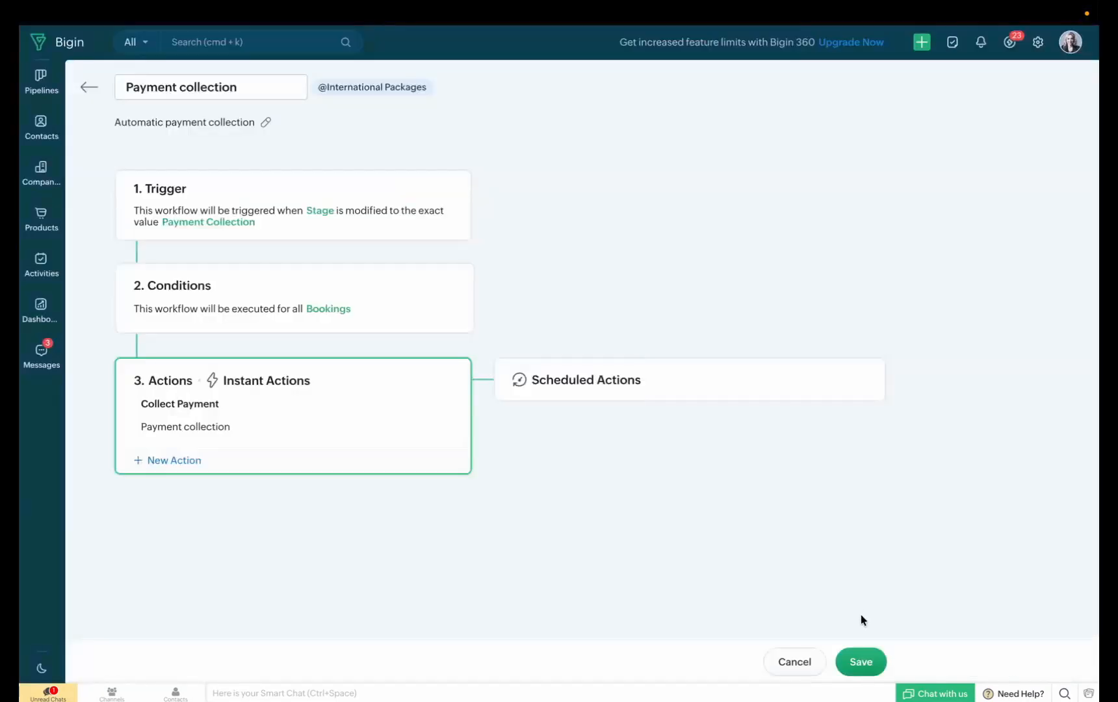
{"action": "left_click", "coordinate": [856, 657]}
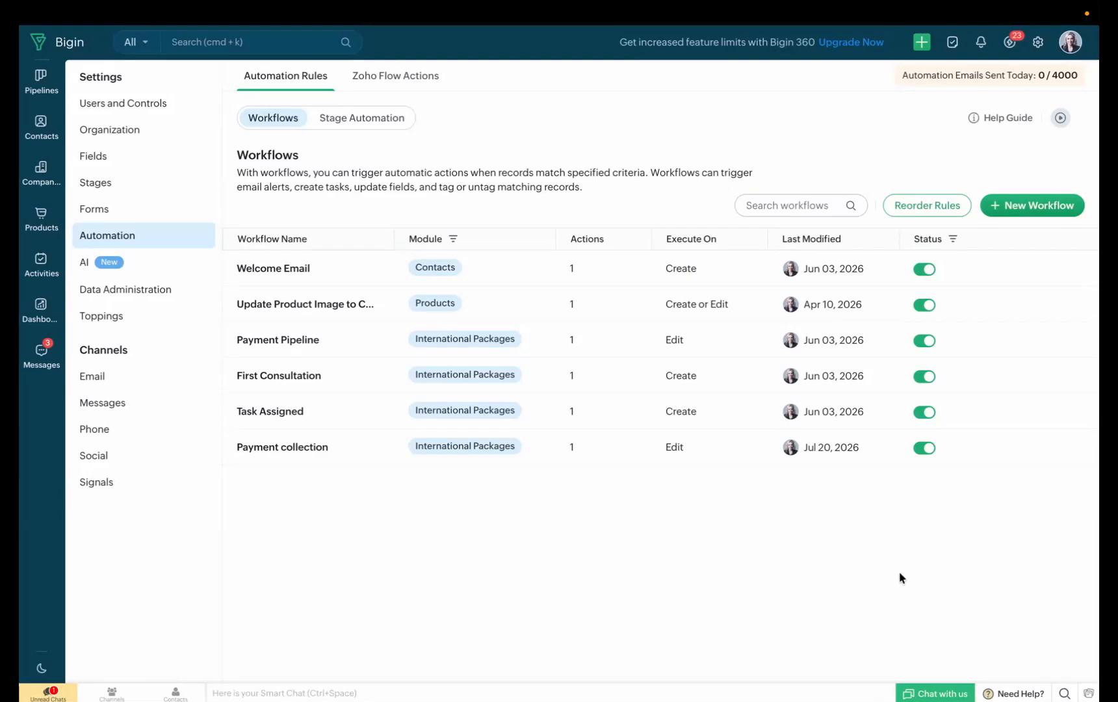
Create a new workflow named "Payment Reminders" for the International Packages pipeline
{"action": "left_click", "coordinate": [1036, 210]}
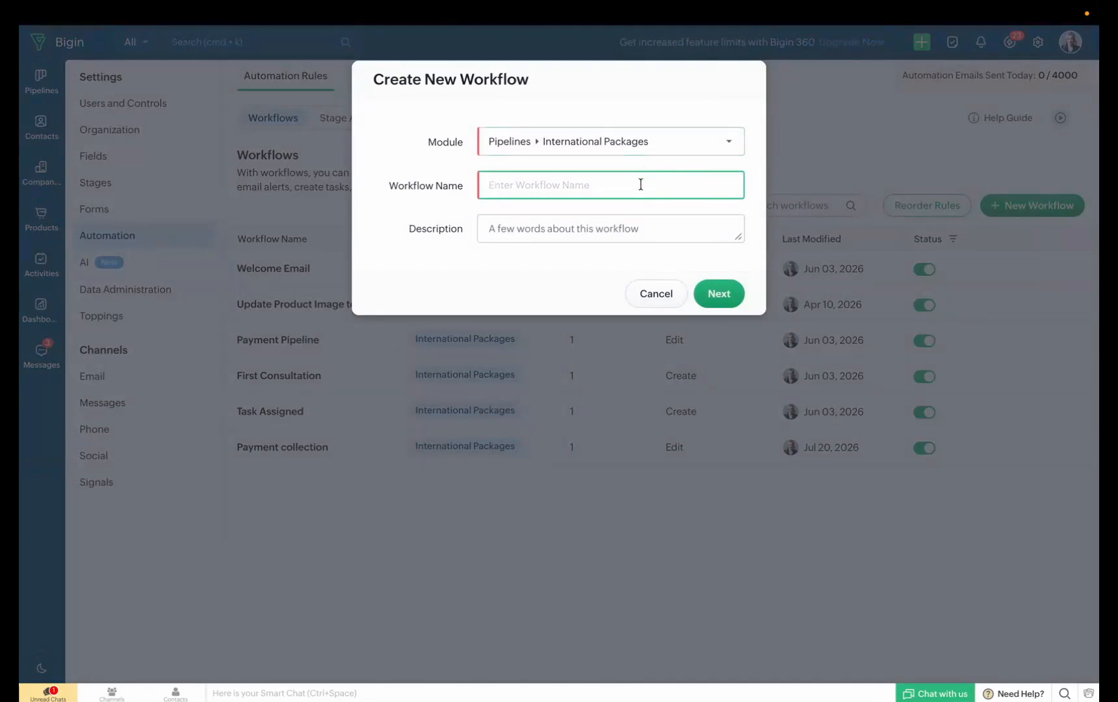
{"action": "type", "text": "Payment Reminders"}
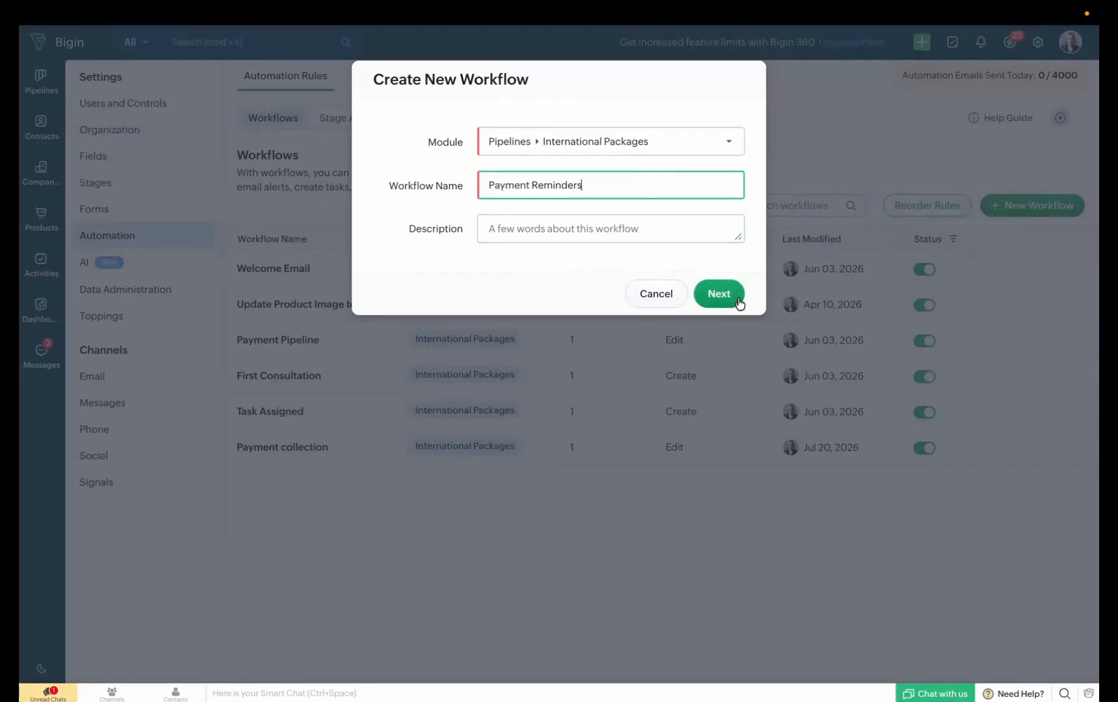
{"action": "left_click", "coordinate": [738, 300]}
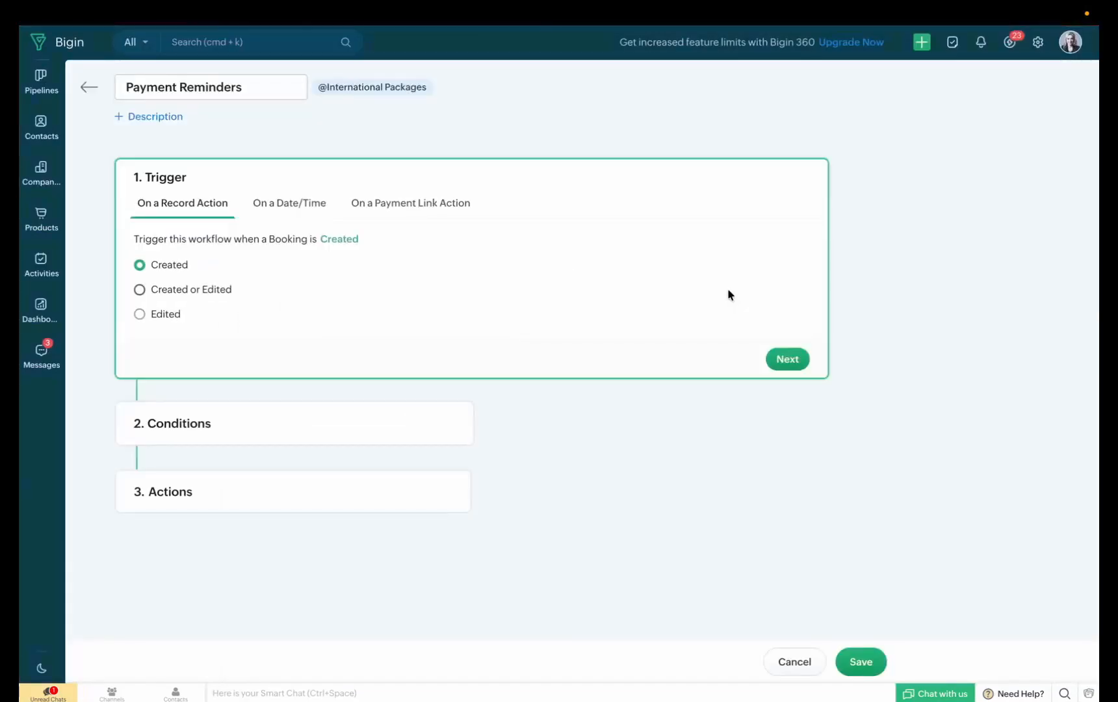
Set the workflow to trigger when a payment link is Overdue
{"action": "left_click", "coordinate": [441, 204]}
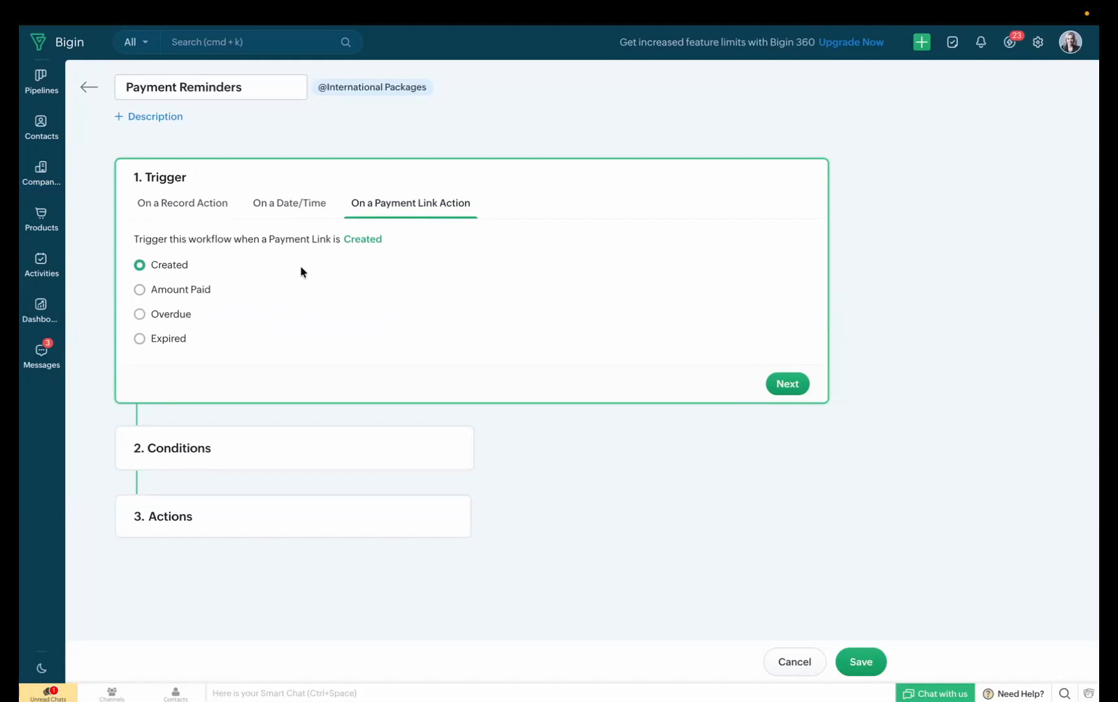
{"action": "left_click", "coordinate": [167, 315]}
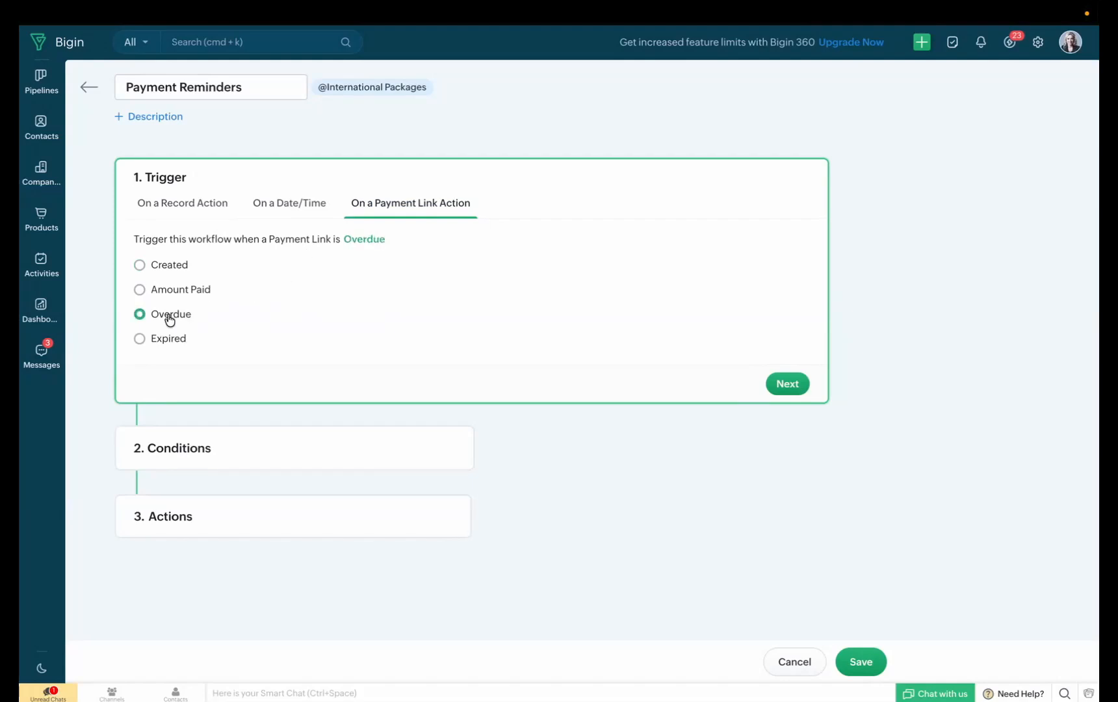
{"action": "left_click", "coordinate": [786, 384]}
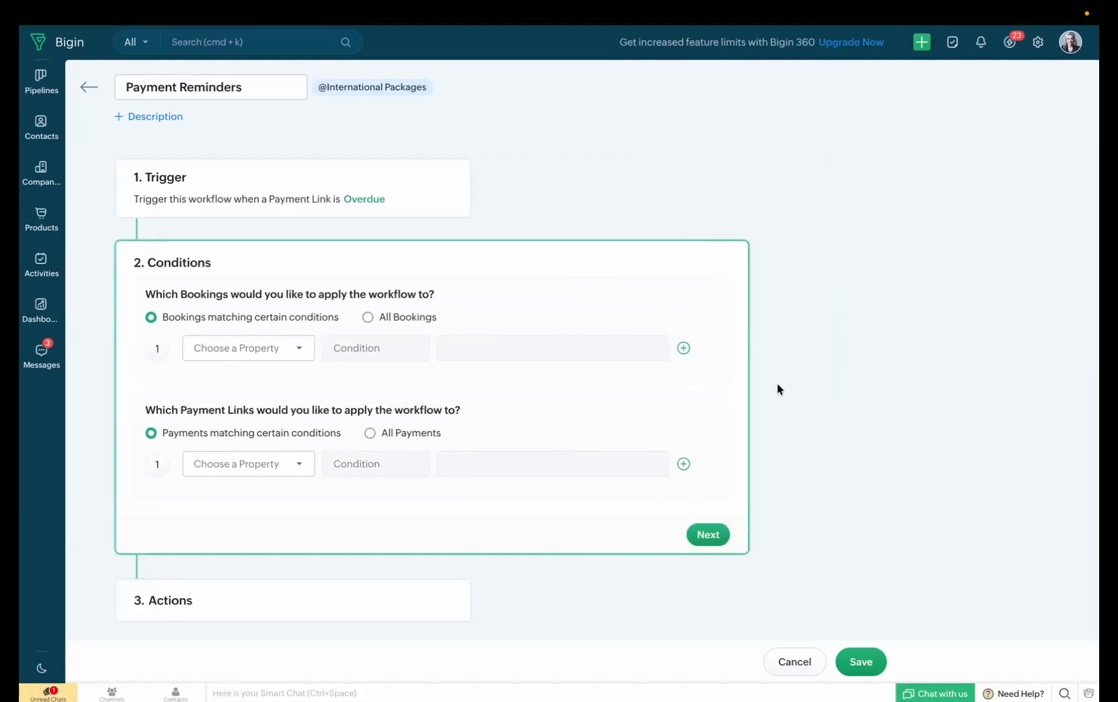
Apply the workflow to all bookings and limit it to payment links with a Payable Amount greater than 1000
{"action": "left_click", "coordinate": [367, 317]}
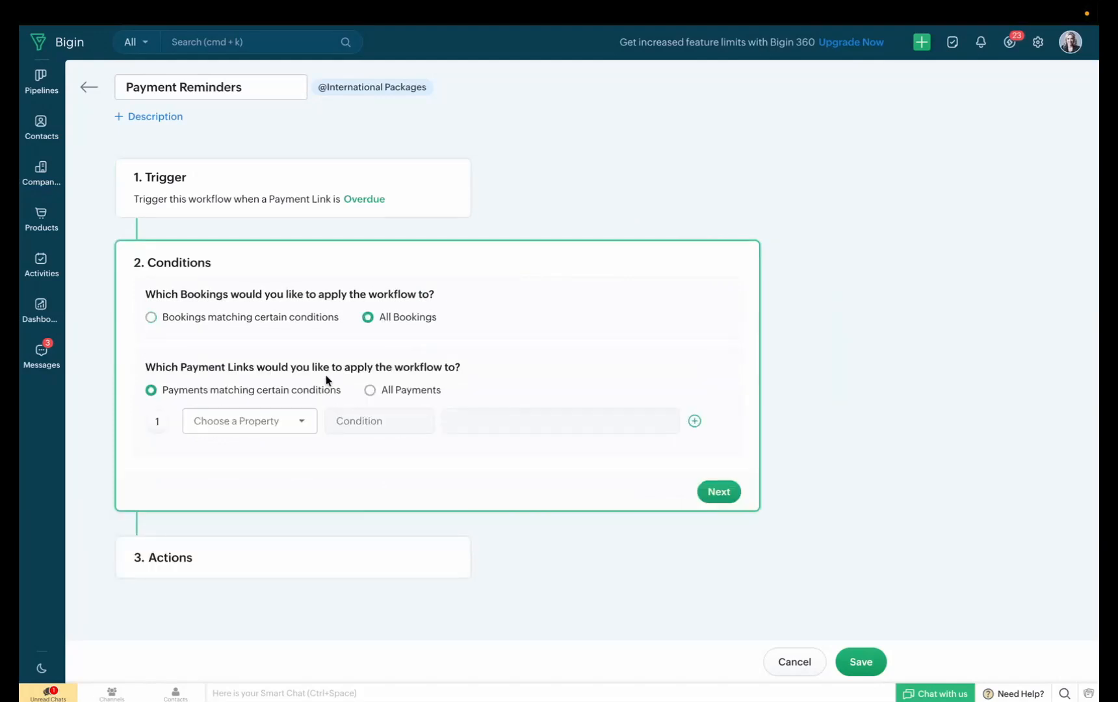
{"action": "left_click", "coordinate": [302, 425]}
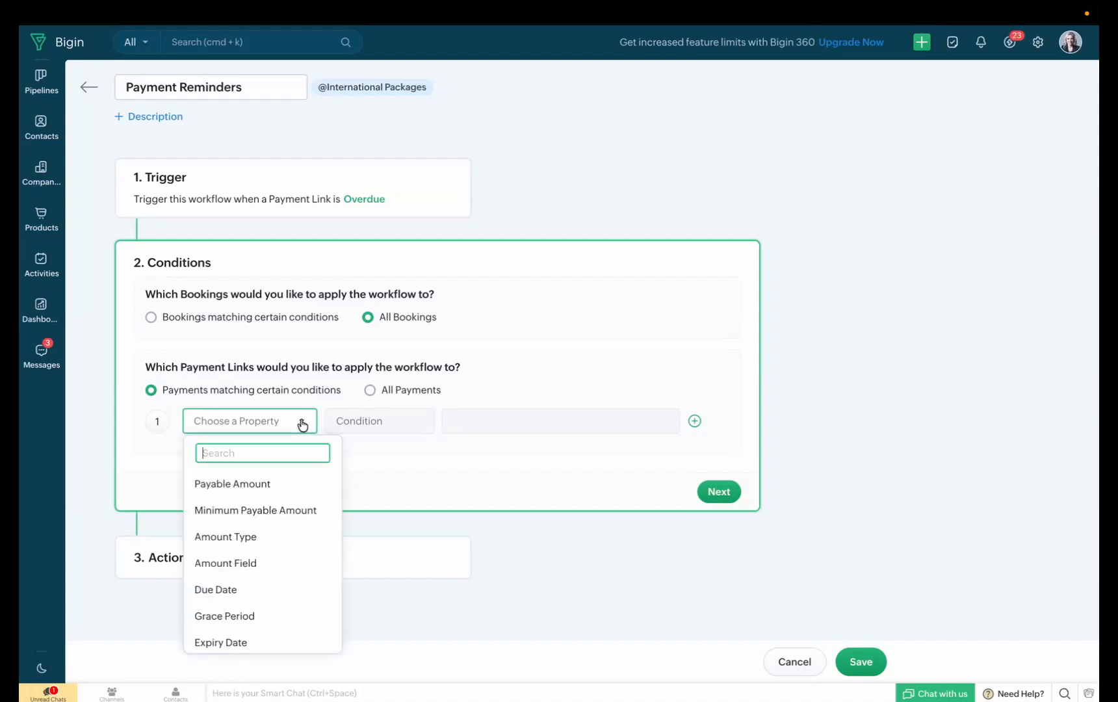
{"action": "left_click", "coordinate": [300, 490]}
{"action": "left_click", "coordinate": [299, 486]}
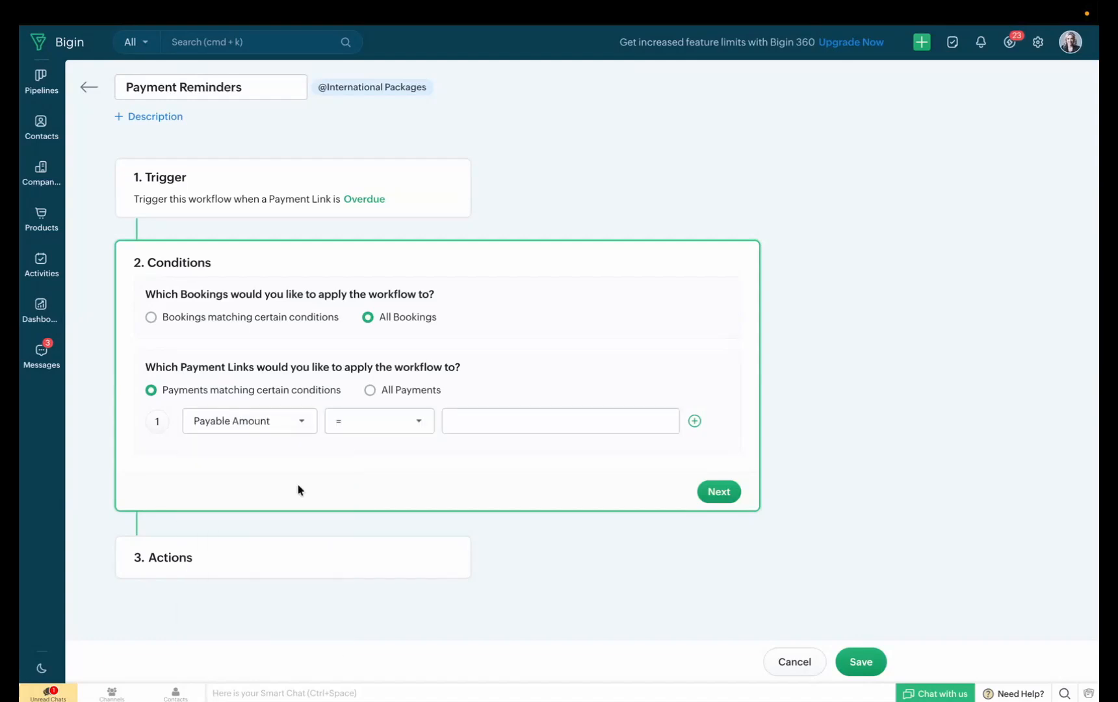
{"action": "left_click", "coordinate": [382, 426]}
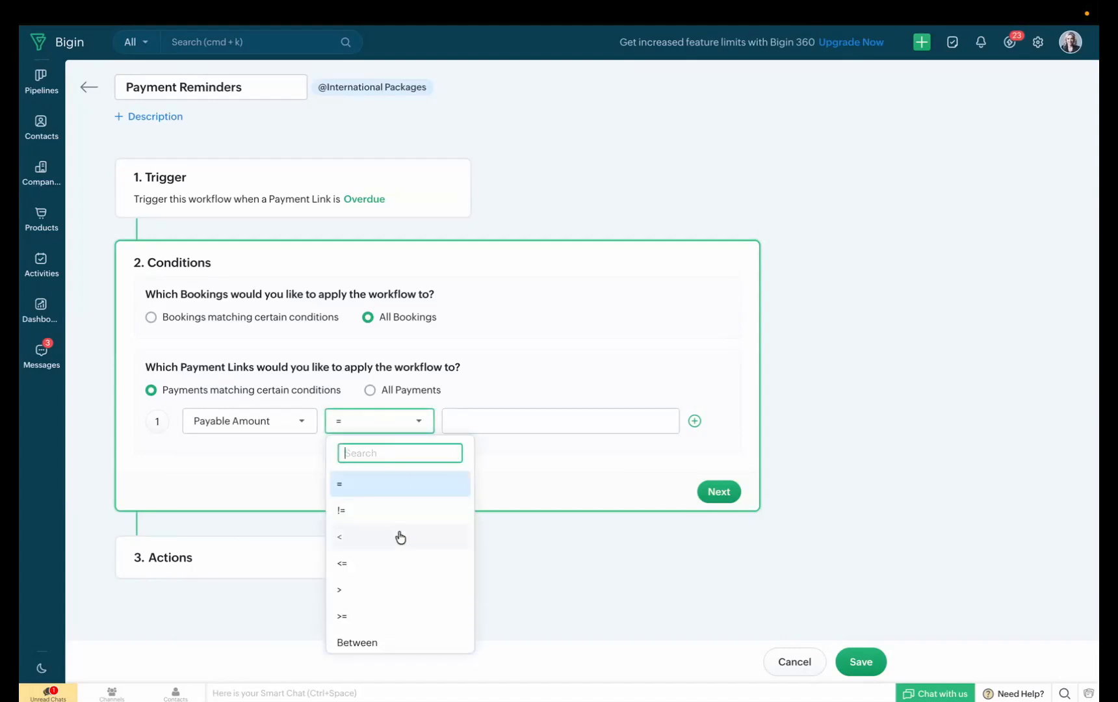
{"action": "left_click", "coordinate": [404, 589]}
{"action": "left_click", "coordinate": [486, 421]}
{"action": "type", "text": "1000"}
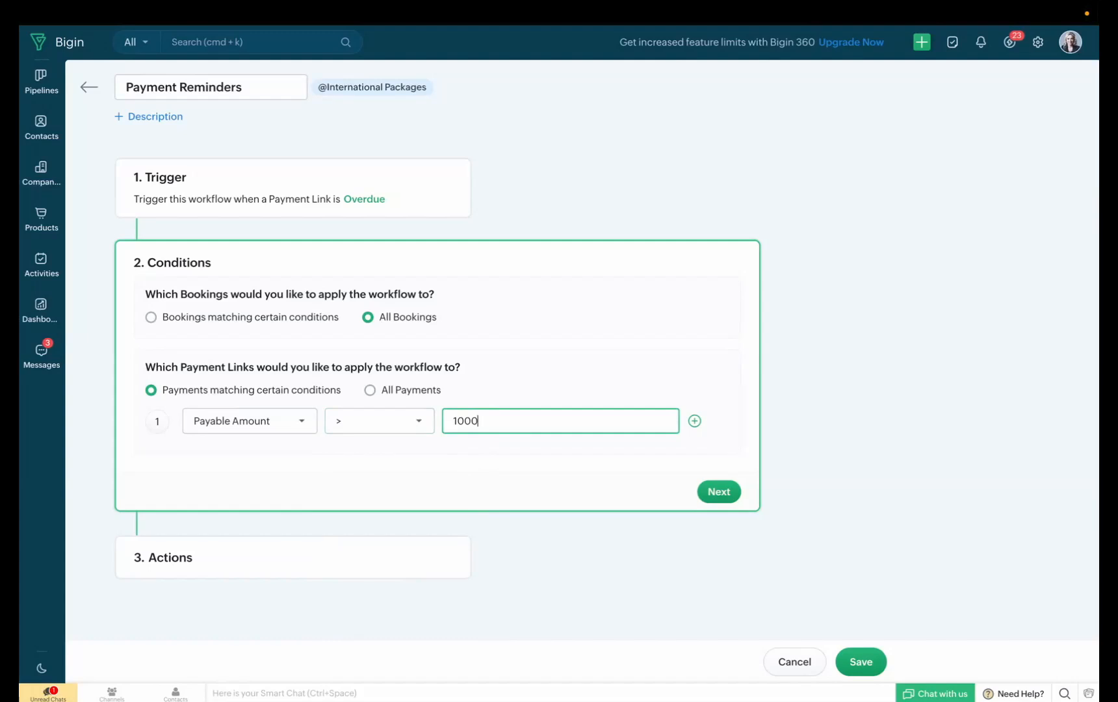
{"action": "left_click", "coordinate": [719, 498]}
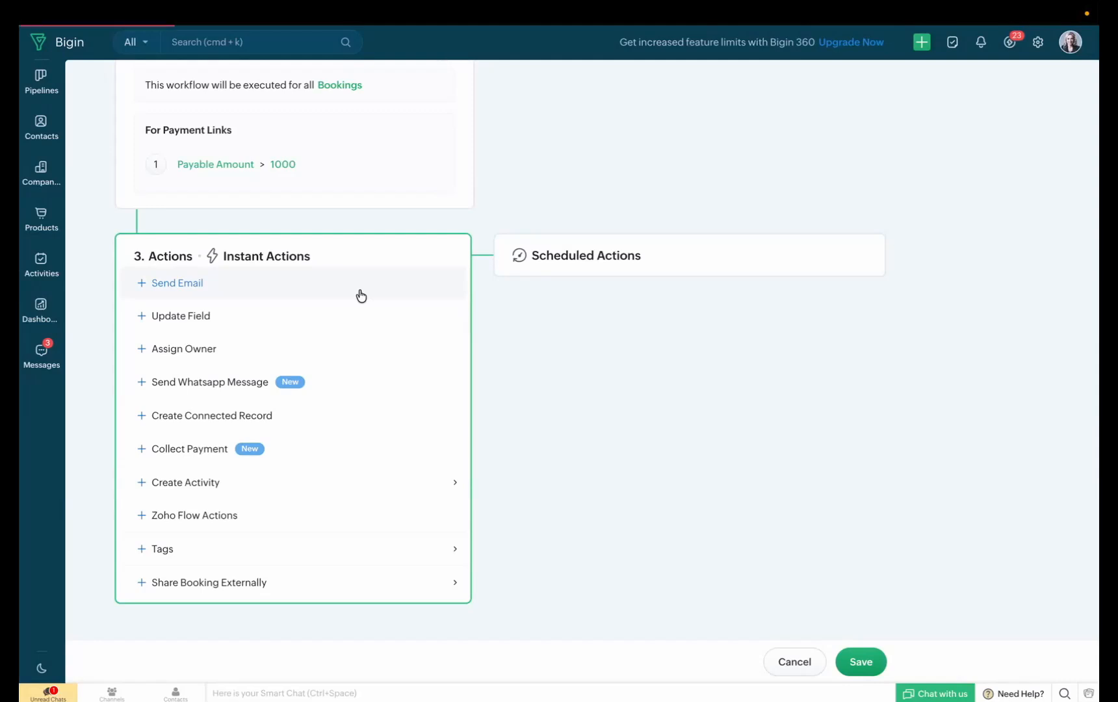
Add an instant email action named "Overdue payment reminder" with the related contact's Email field as recipient
{"action": "left_click", "coordinate": [362, 296]}
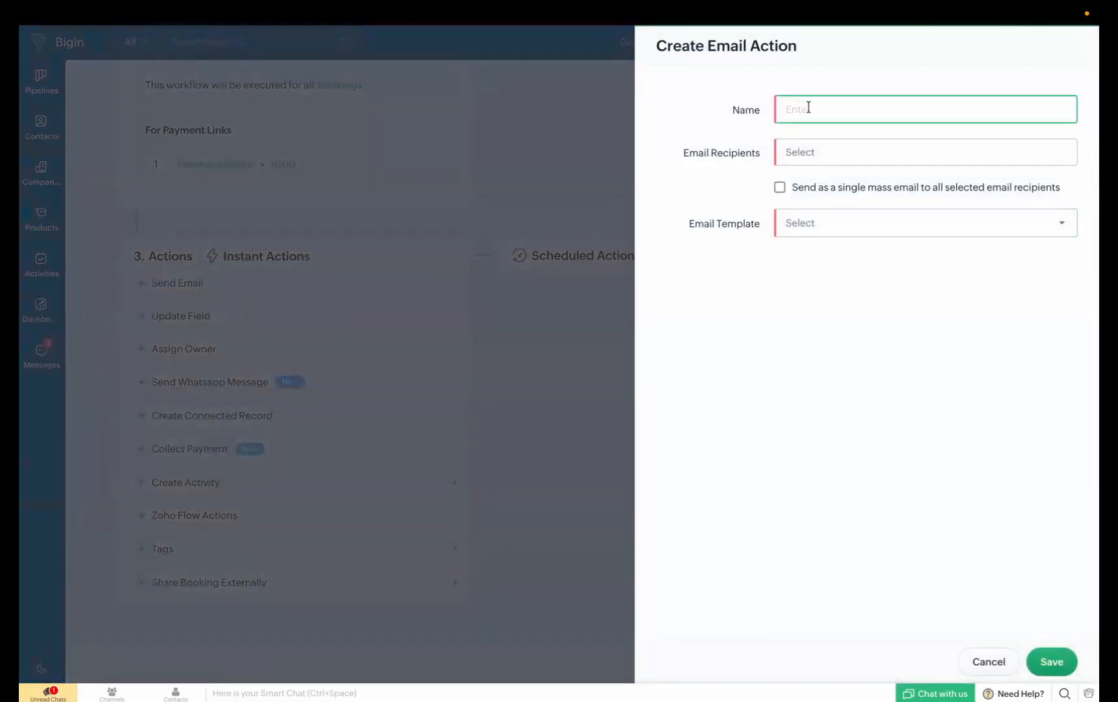
{"action": "type", "text": "Overdue payment reminder"}
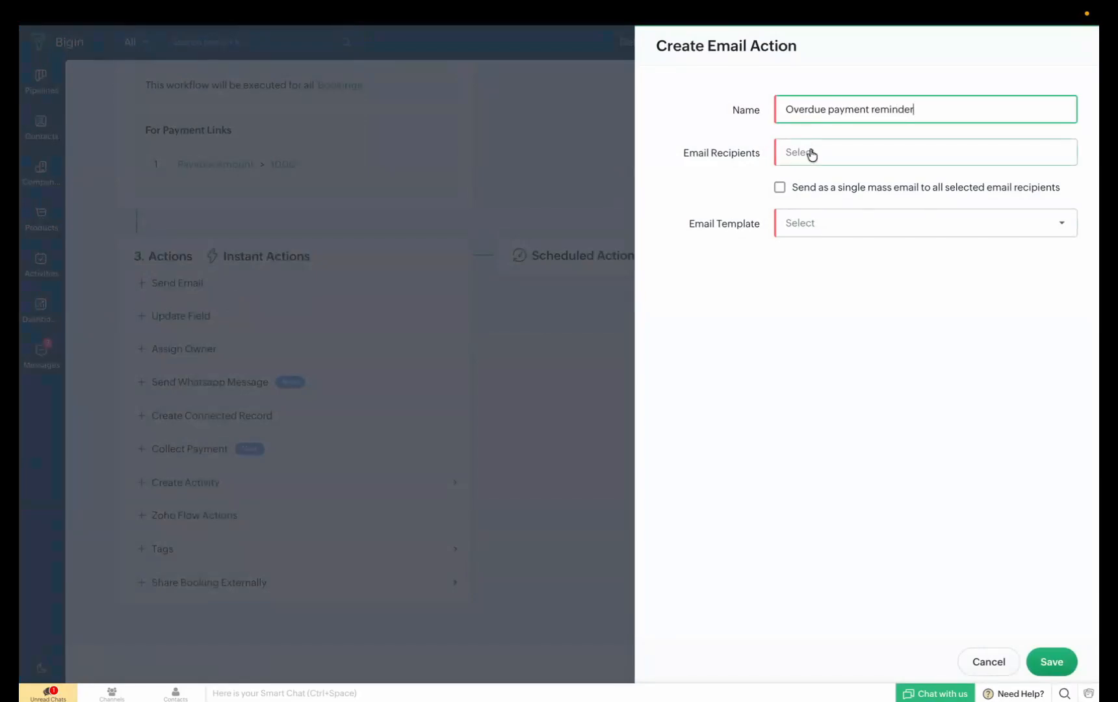
{"action": "left_click", "coordinate": [810, 153]}
{"action": "left_click", "coordinate": [830, 187]}
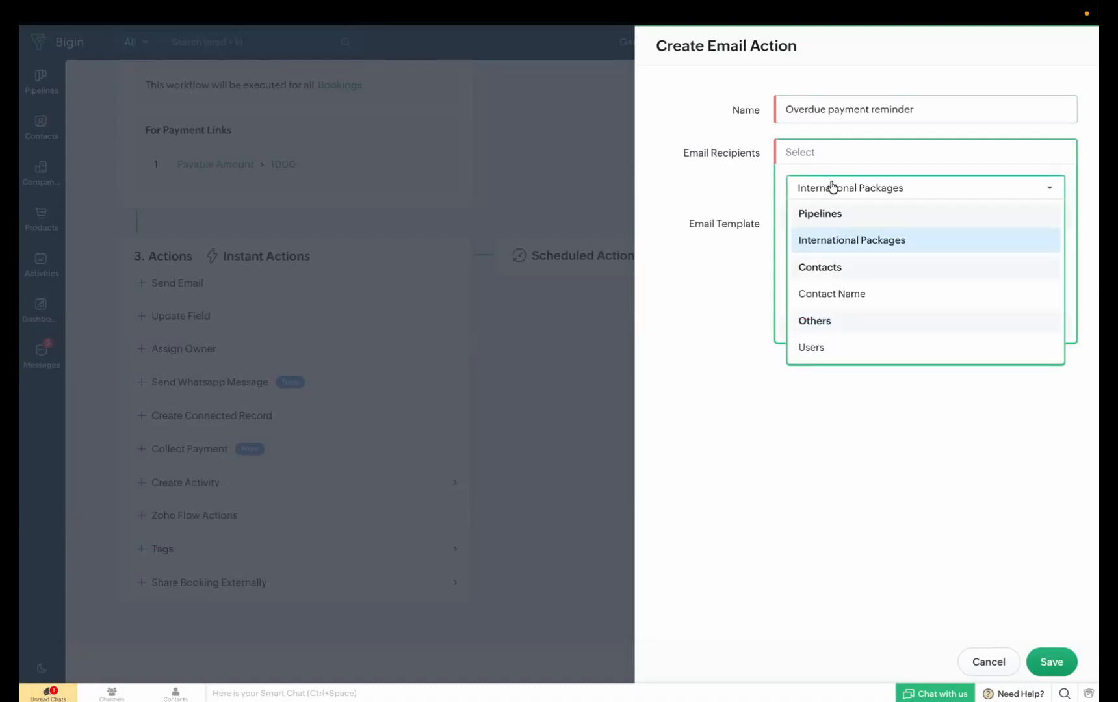
{"action": "left_click", "coordinate": [832, 300]}
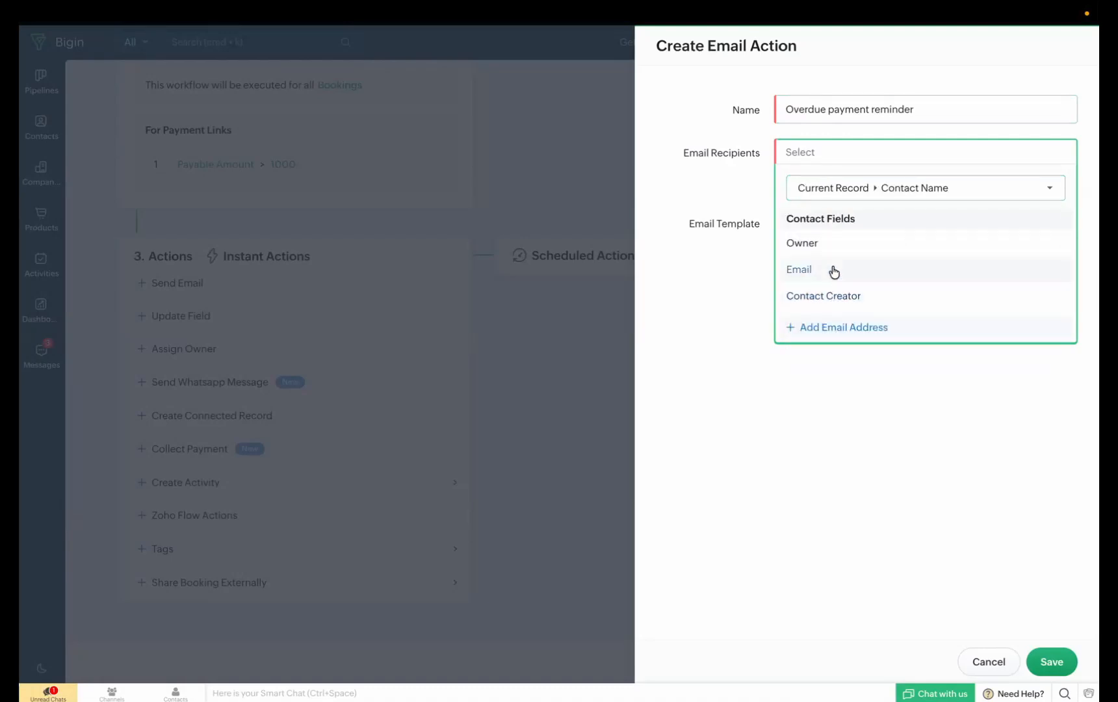
{"action": "left_click", "coordinate": [831, 270]}
{"action": "left_click", "coordinate": [750, 195]}
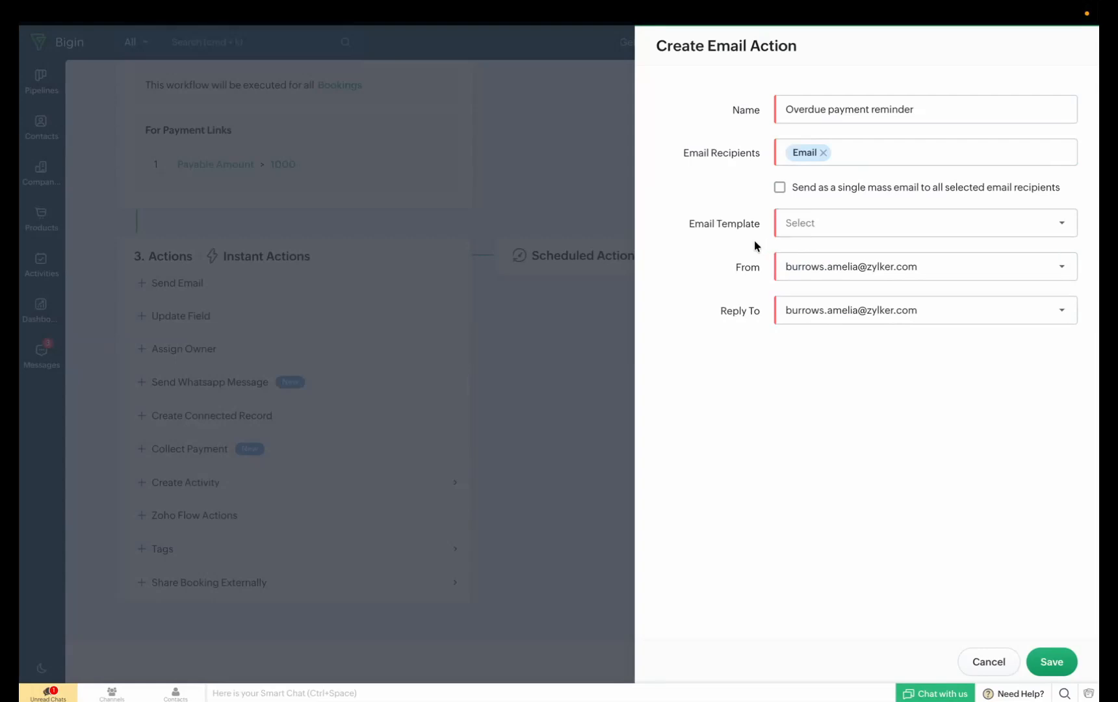
Create a new email template named "Payment overdue reminder" with the subject "Payment Overdue"
{"action": "left_click", "coordinate": [789, 234]}
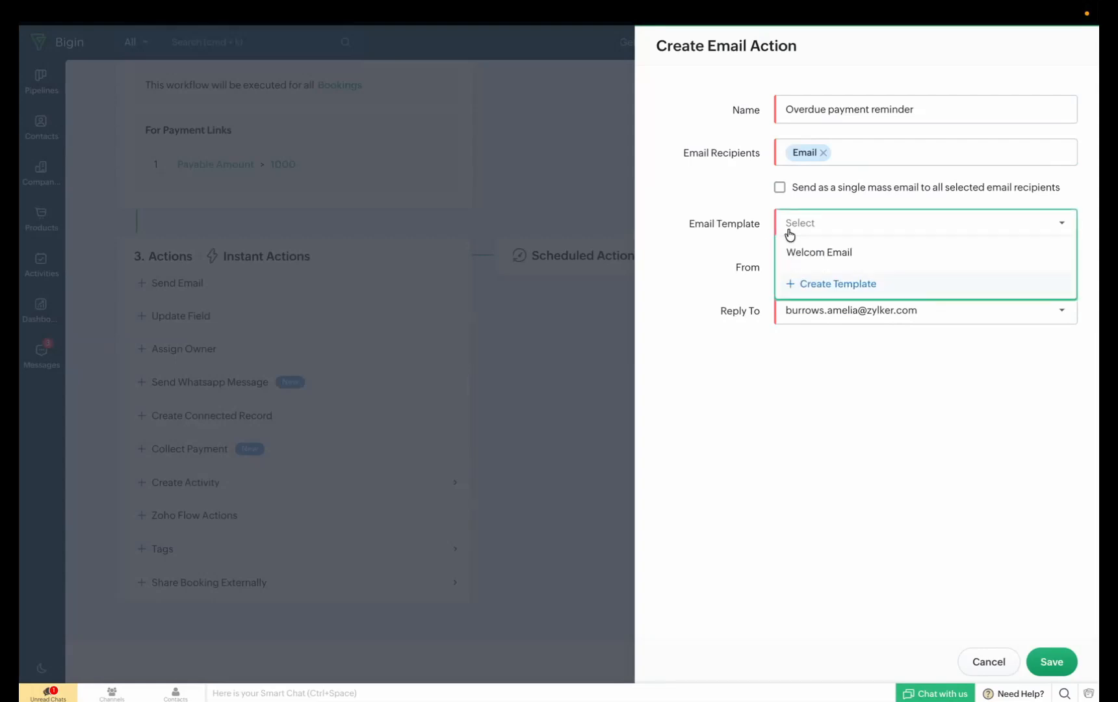
{"action": "left_click", "coordinate": [820, 283]}
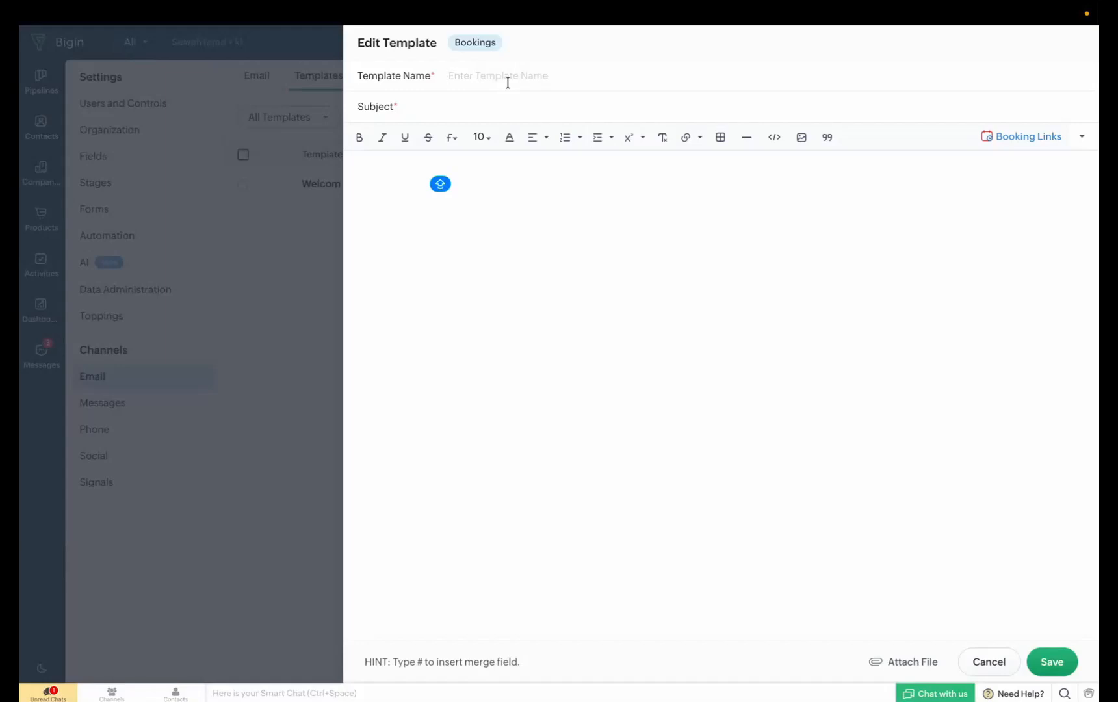
{"action": "type", "text": "Payment overdue reminder"}
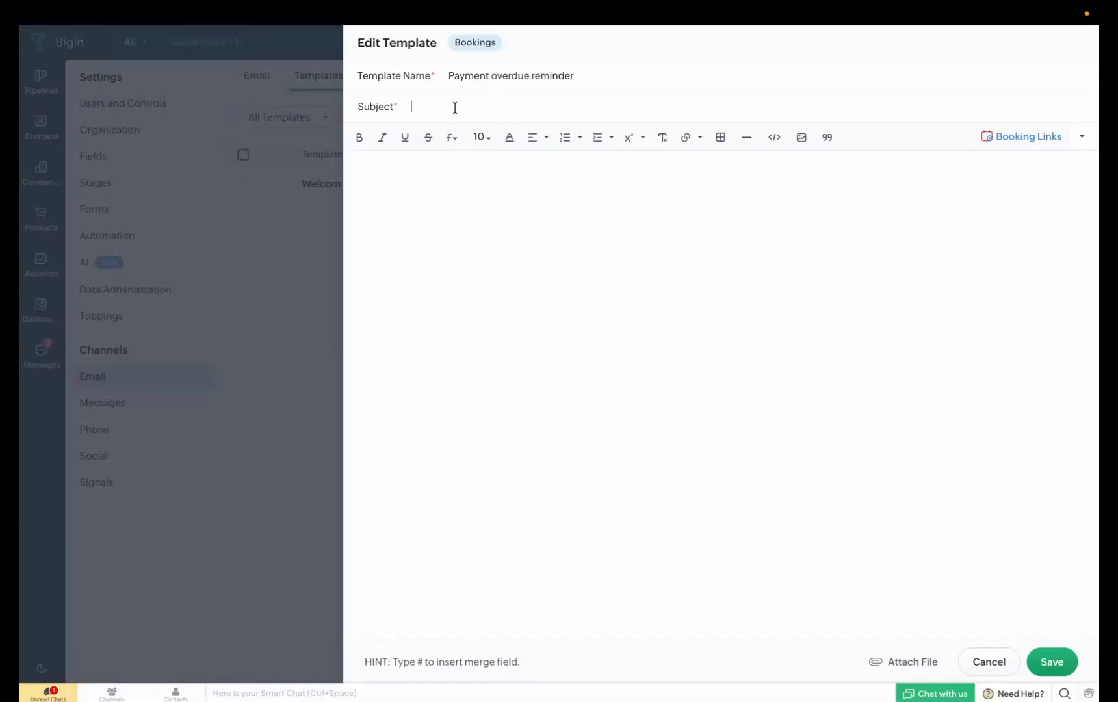
{"action": "type", "text": "Payment Overdue"}
Write the template body on three lines: "Hi!", "The payment is overdue." and "Please pay using"
{"action": "left_click", "coordinate": [394, 180]}
{"action": "type", "text": "Hi!"}
{"action": "key", "text": "Return"}
{"action": "type", "text": "The "}
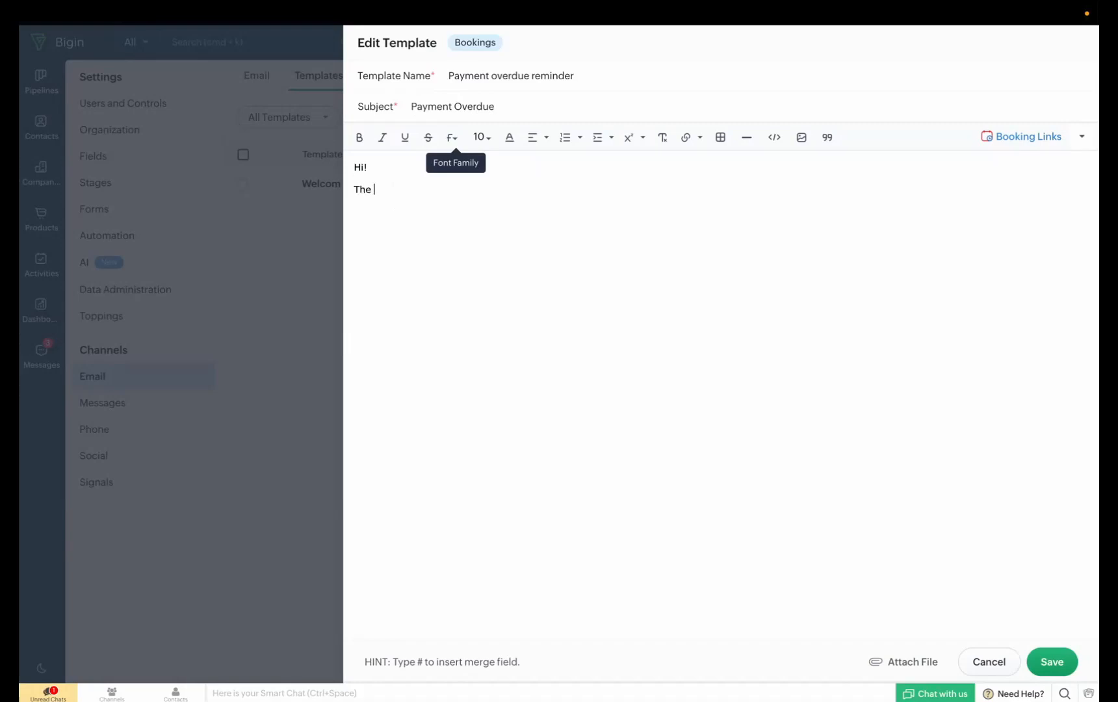
{"action": "type", "text": "payment is overdue."}
{"action": "key", "text": "Return"}
{"action": "type", "text": "Please pay using"}
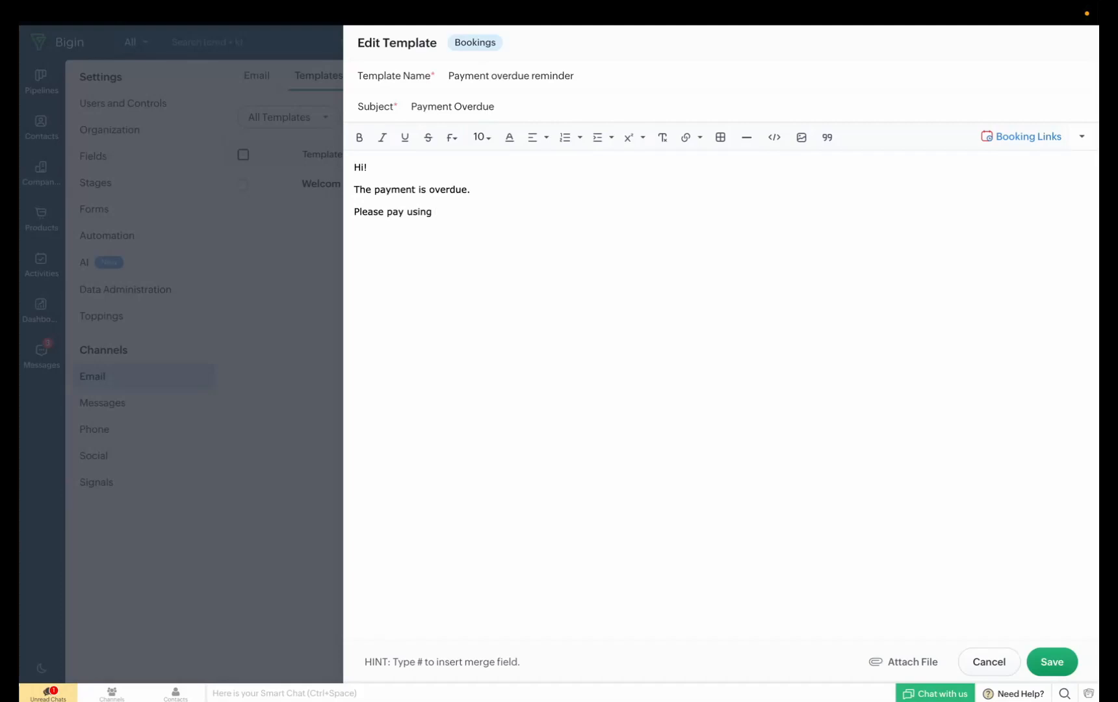
End the body's last line with the Payments module's Payment Link merge field and a period, and save the template in Public Email Templates
{"action": "type", "text": "#"}
{"action": "left_click", "coordinate": [613, 248]}
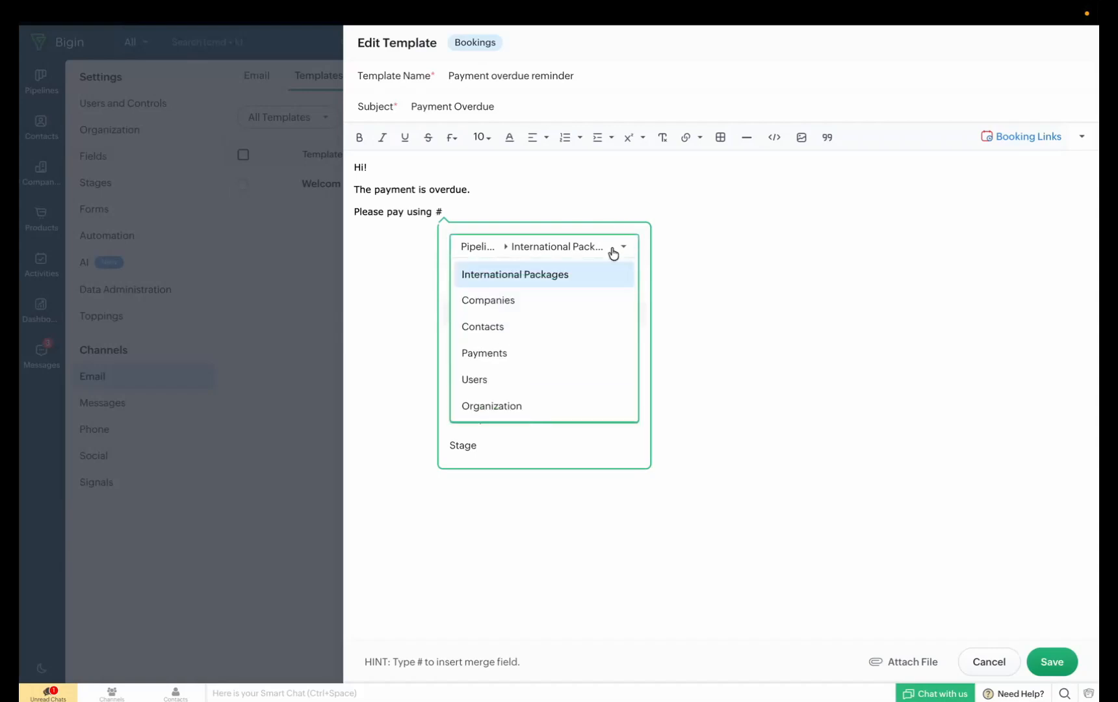
{"action": "left_click", "coordinate": [536, 361]}
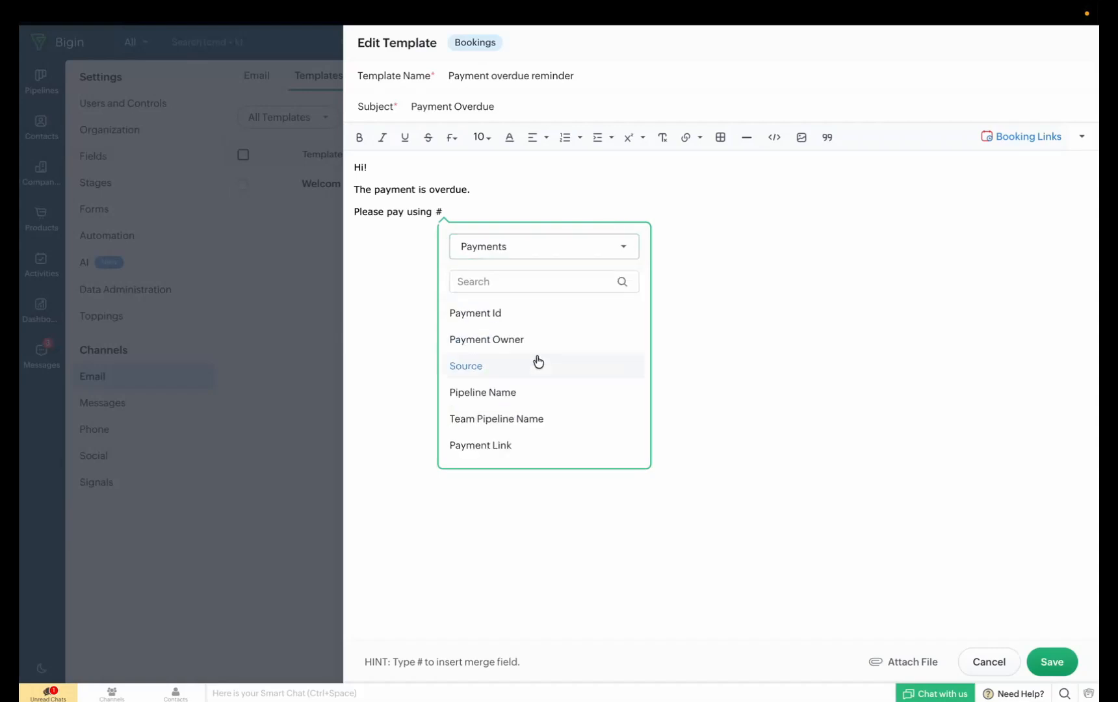
{"action": "scroll", "coordinate": [582, 399], "scroll_direction": "down", "scroll_amount": 1}
{"action": "scroll", "coordinate": [583, 401], "scroll_direction": "down", "scroll_amount": 2}
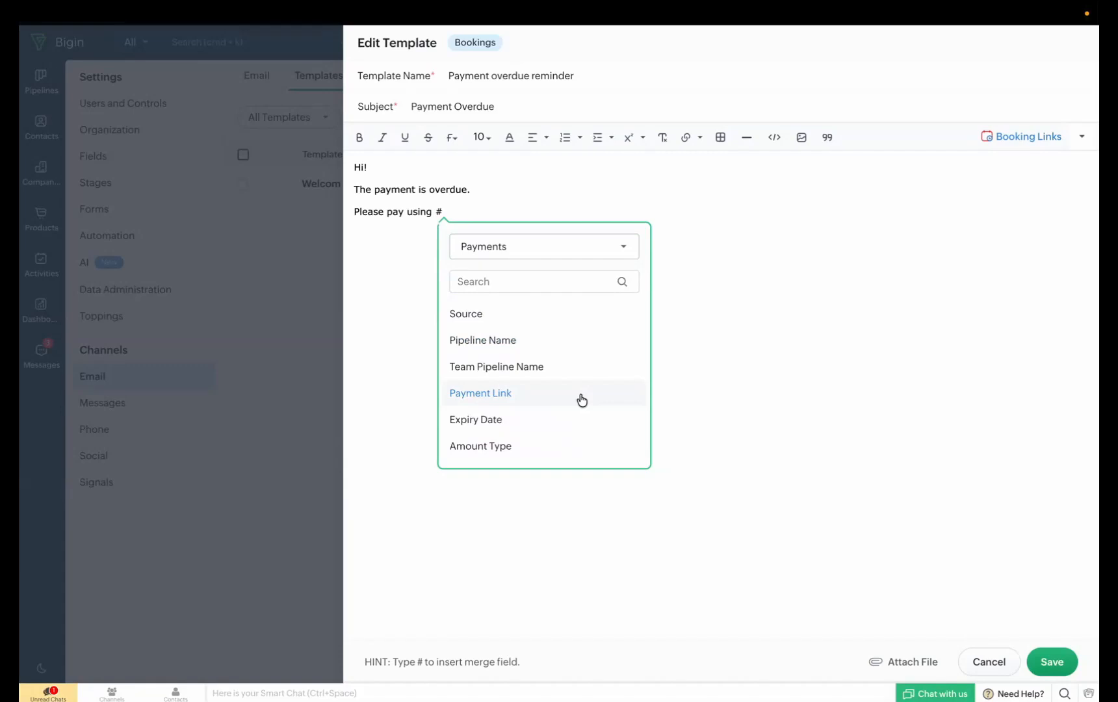
{"action": "left_click", "coordinate": [582, 399]}
{"action": "type", "text": ".Payment Link}."}
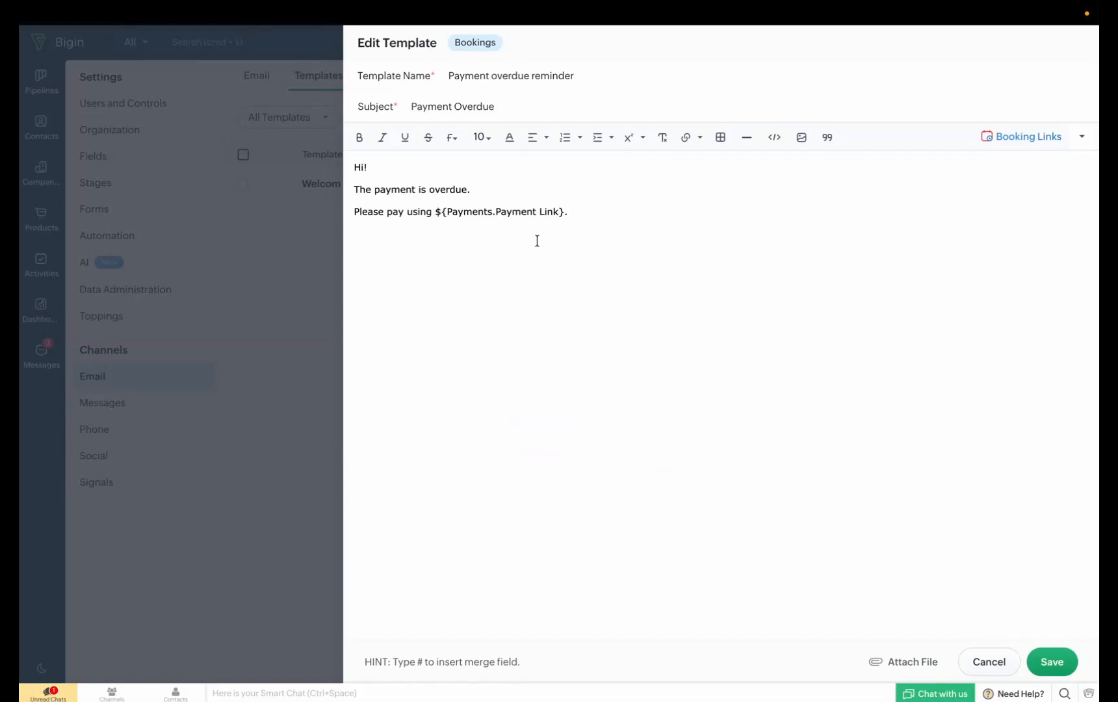
{"action": "left_click", "coordinate": [1055, 655]}
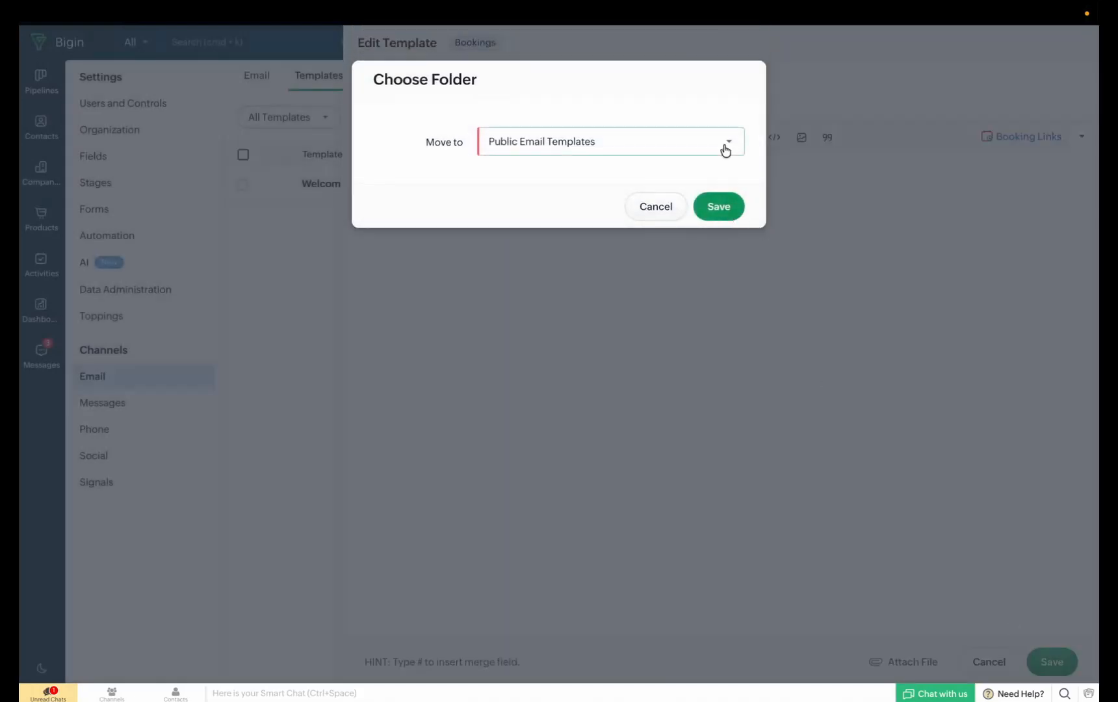
{"action": "left_click", "coordinate": [732, 210]}
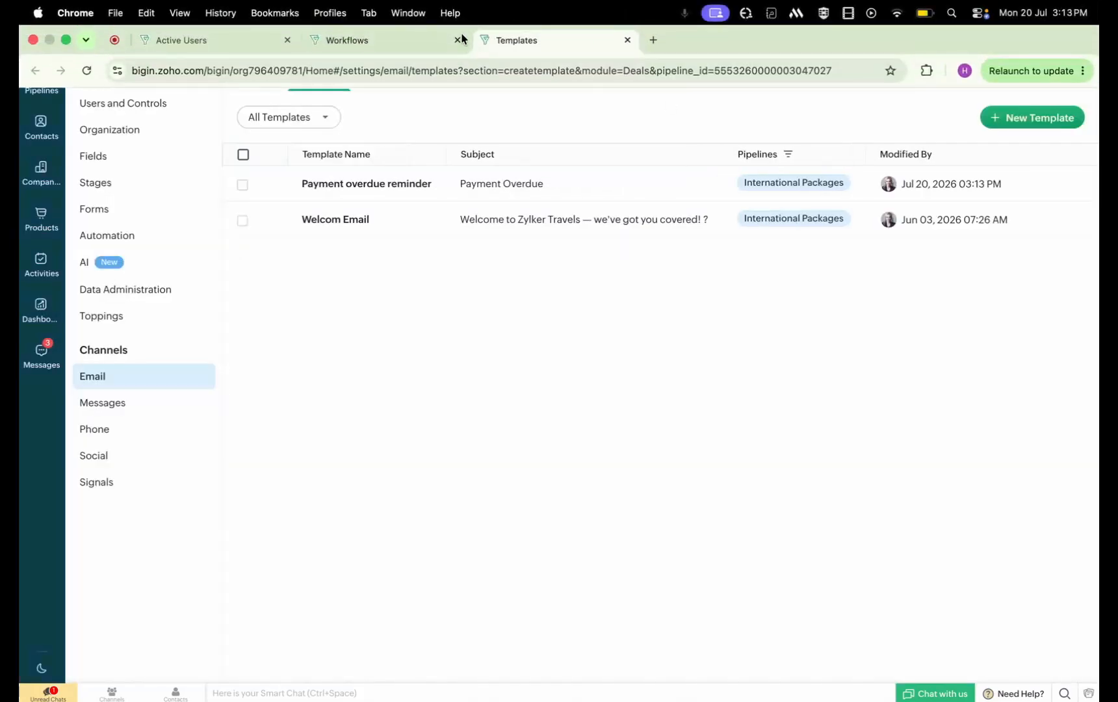
Return to the workflow's email action, assign the "Payment overdue reminder" template, and save the action and the workflow
{"action": "left_click", "coordinate": [436, 39]}
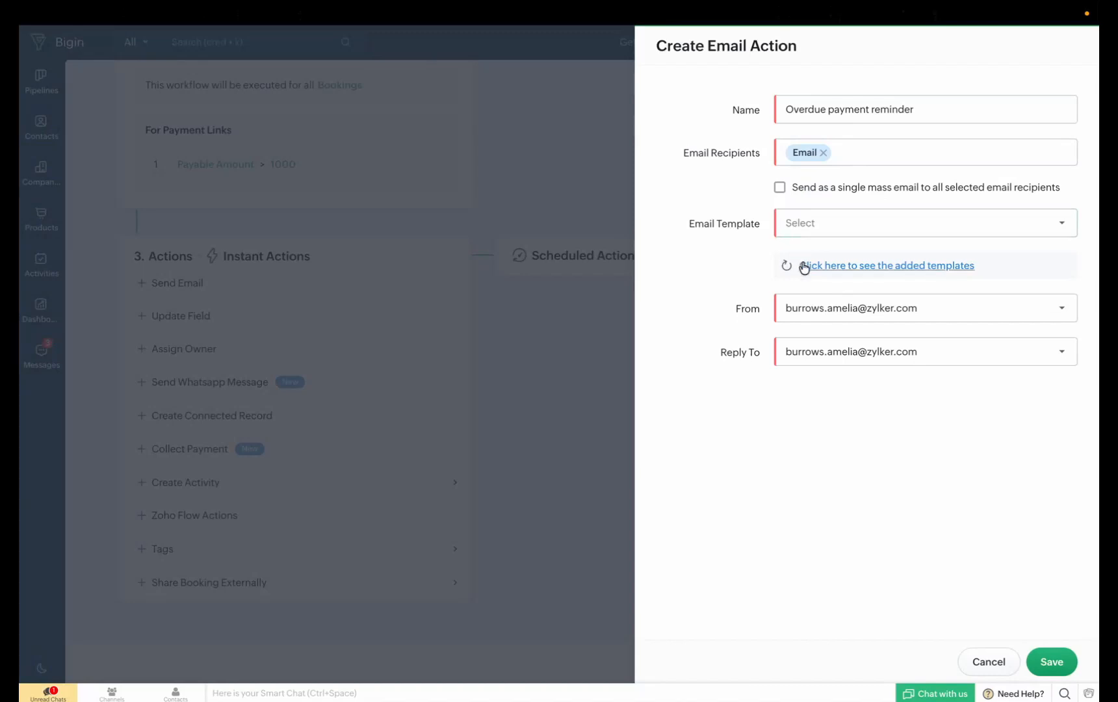
{"action": "left_click", "coordinate": [808, 271]}
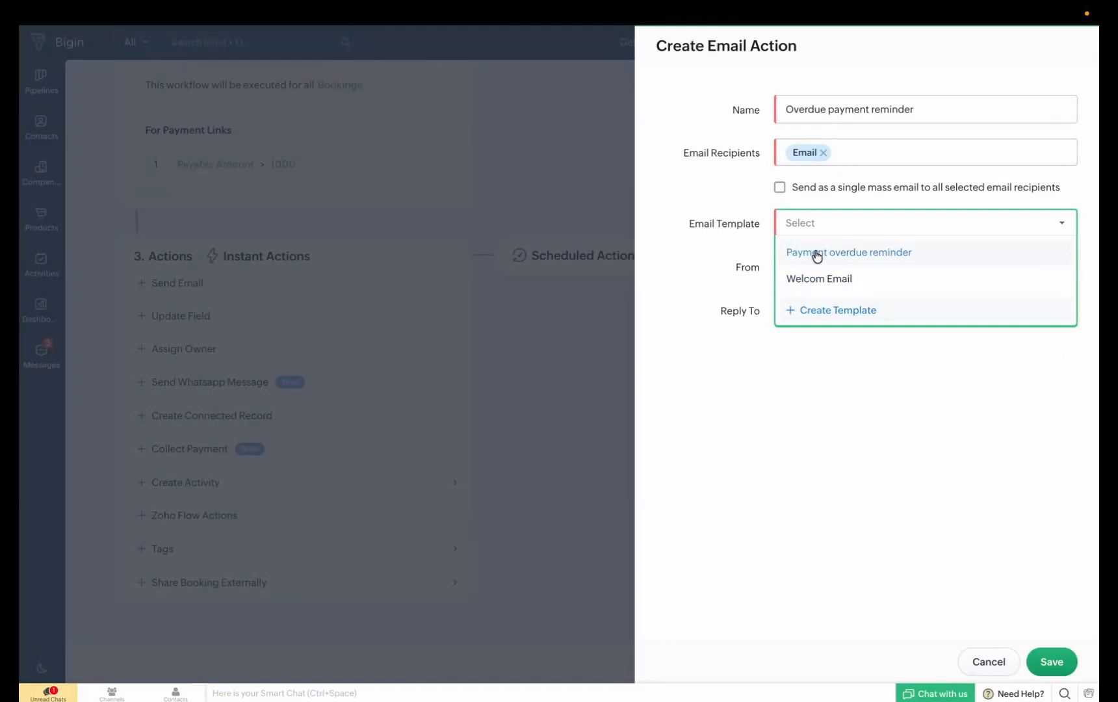
{"action": "left_click", "coordinate": [816, 256]}
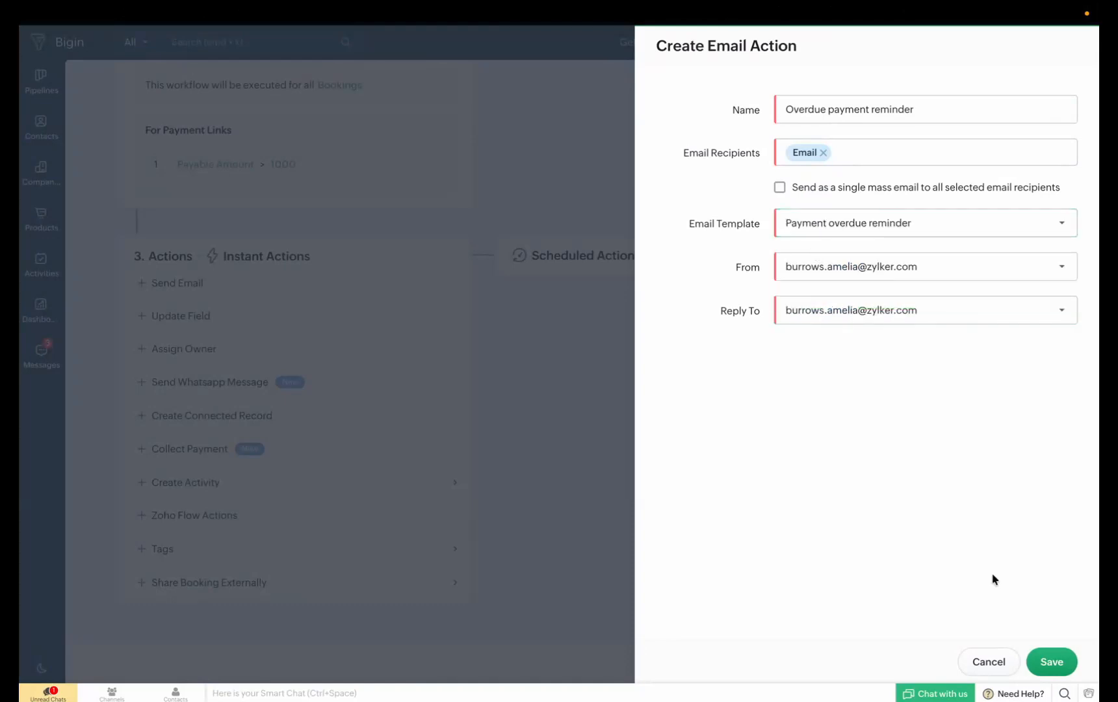
{"action": "left_click", "coordinate": [1047, 658]}
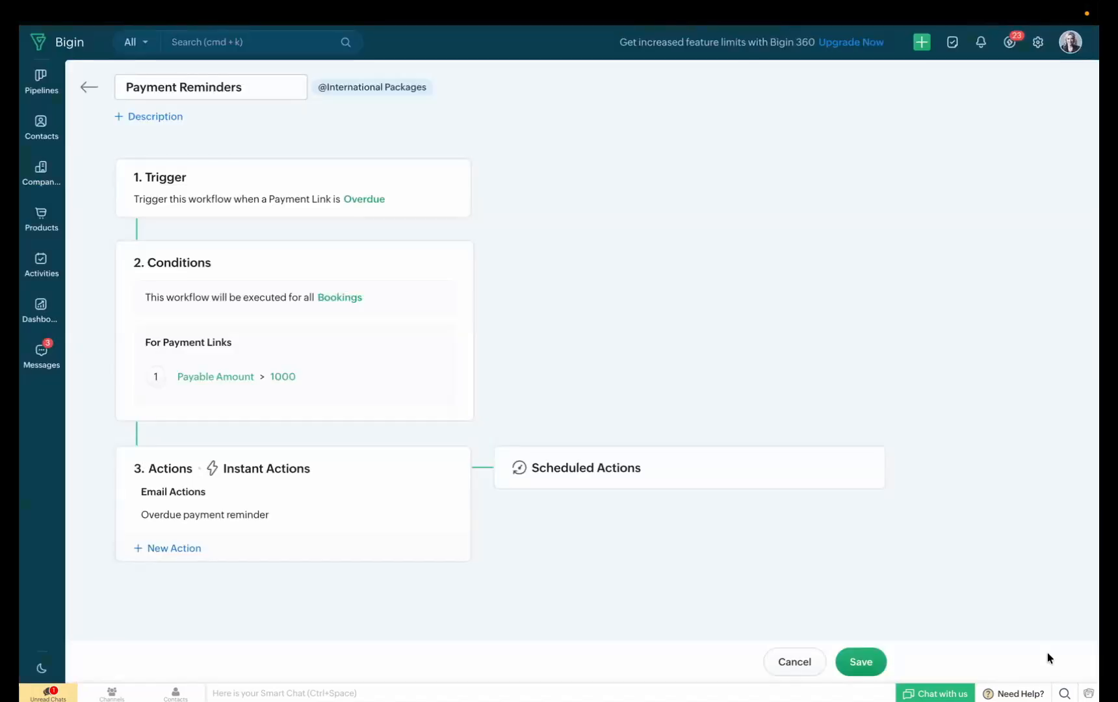
{"action": "left_click", "coordinate": [861, 661]}
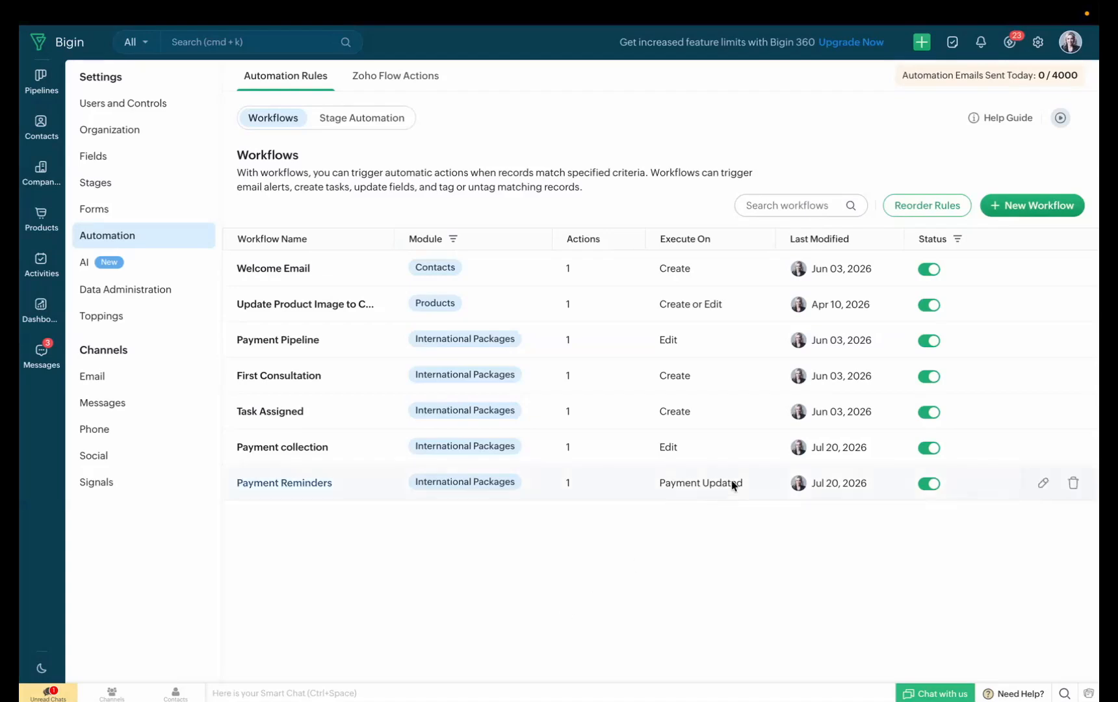
Create a new workflow for the International Packages pipeline with a name beginning "Move stages post payment"
{"action": "left_click", "coordinate": [1020, 208]}
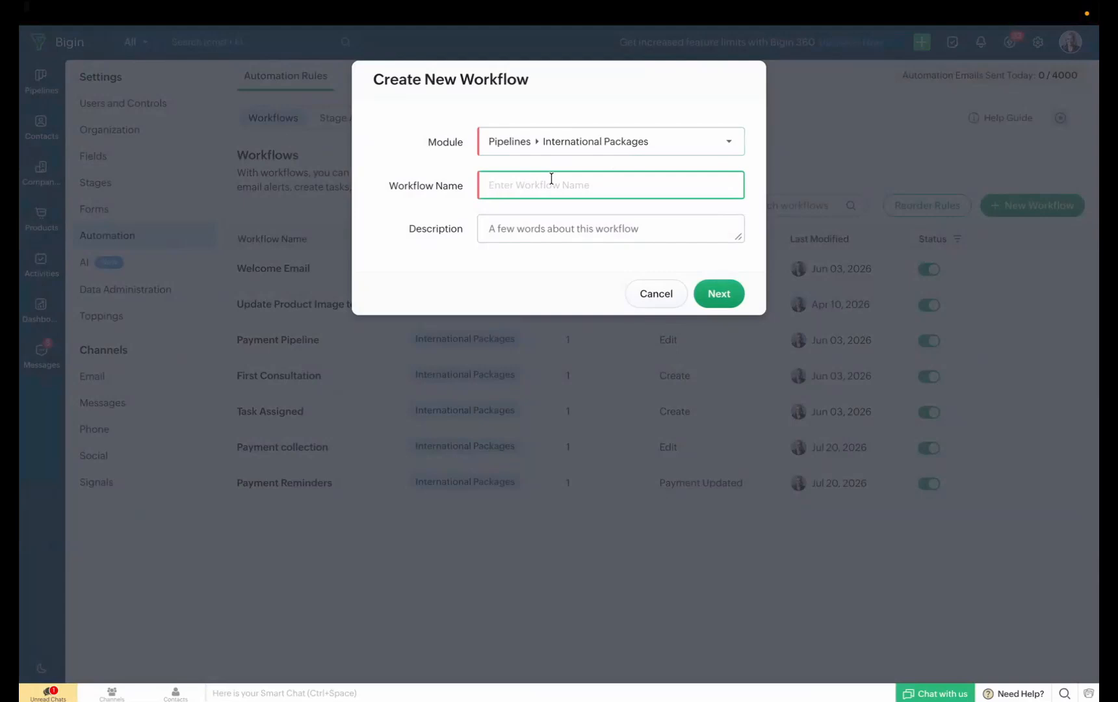
{"action": "type", "text": "Moving stages post payment collection"}
{"action": "left_click", "coordinate": [715, 289]}
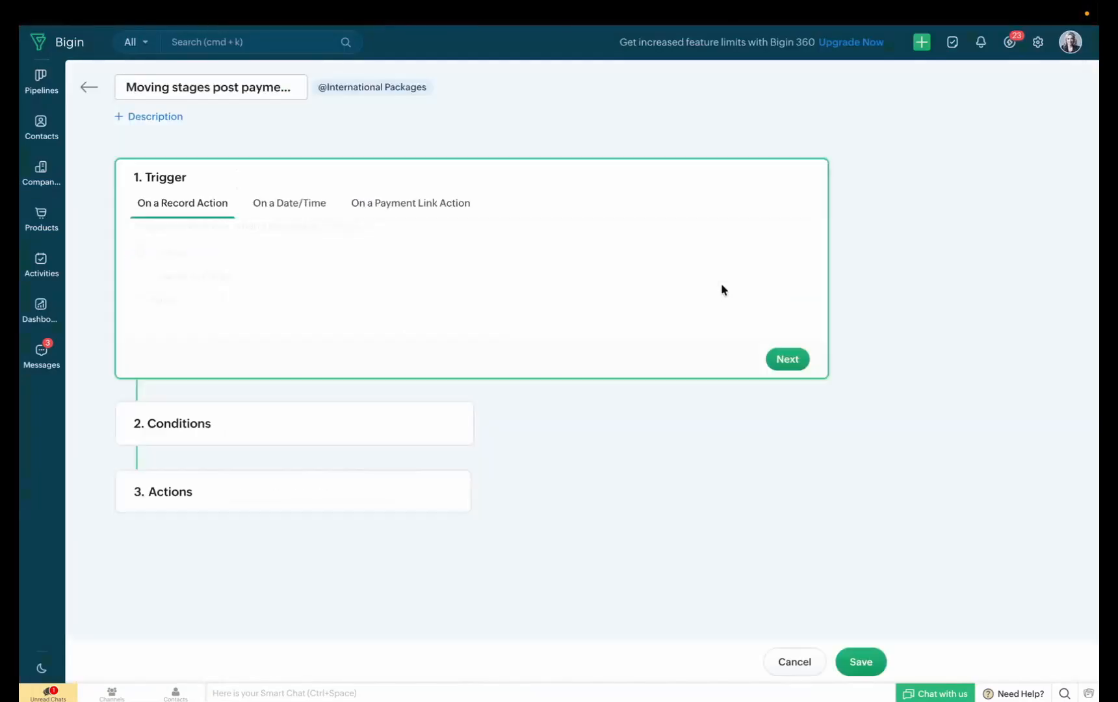
Trigger the workflow when a payment link's amount is paid, and apply it to all bookings and all payments
{"action": "left_click", "coordinate": [436, 198]}
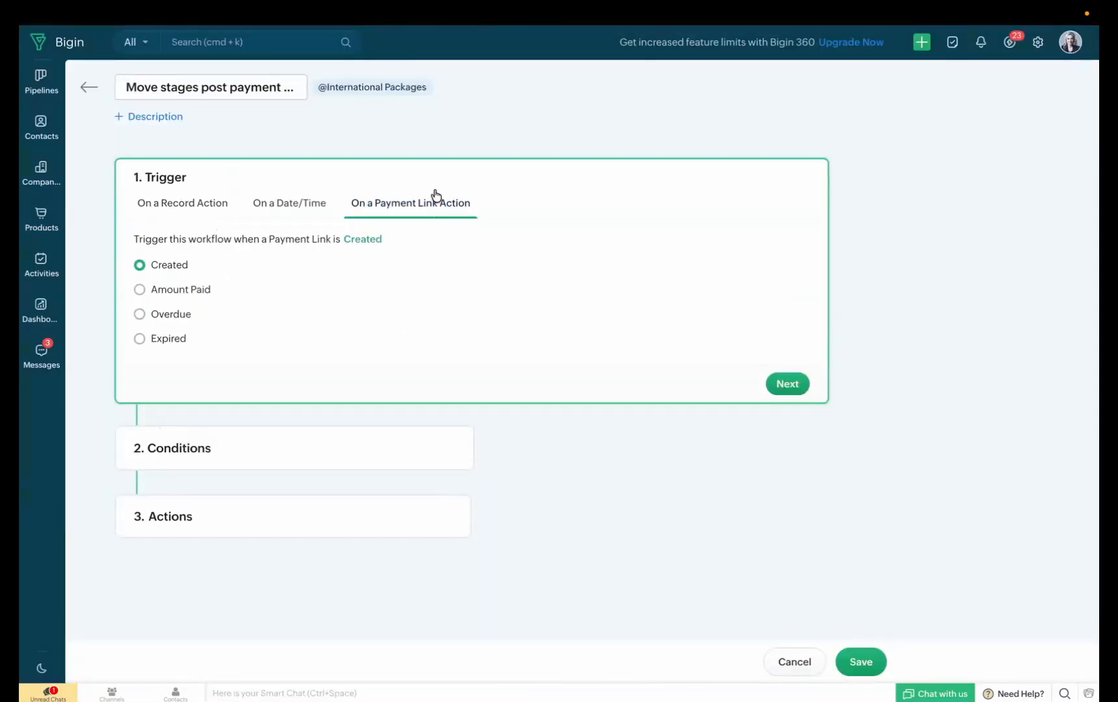
{"action": "left_click", "coordinate": [203, 294]}
{"action": "left_click", "coordinate": [786, 382]}
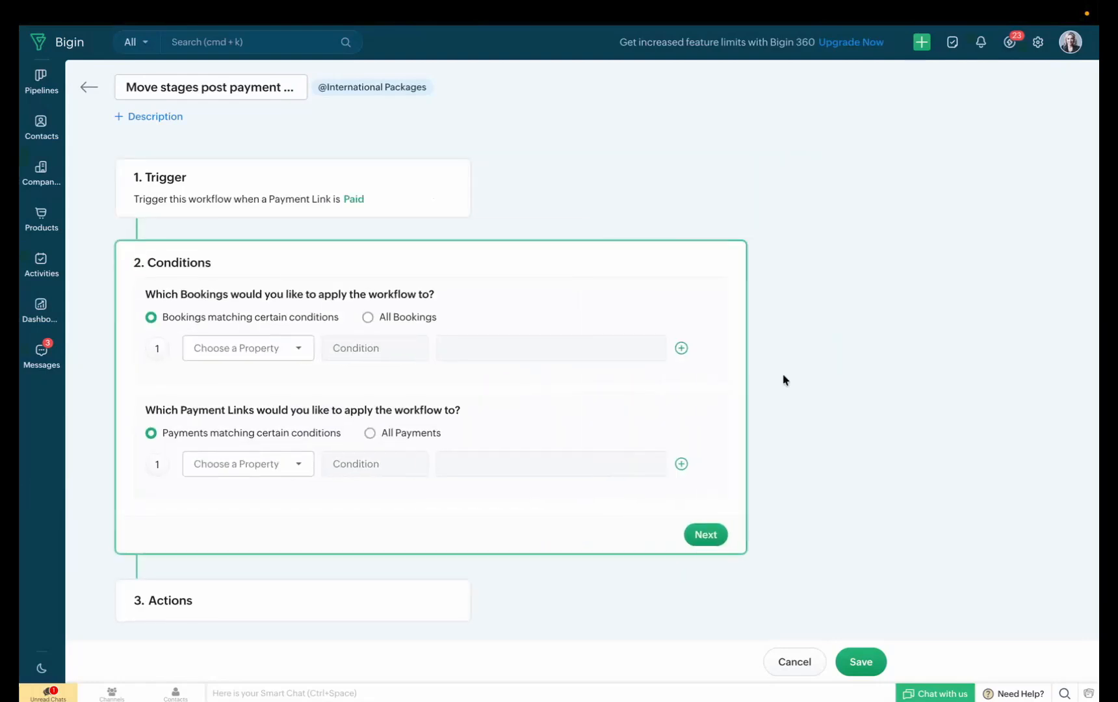
{"action": "left_click", "coordinate": [411, 318]}
{"action": "left_click", "coordinate": [409, 390]}
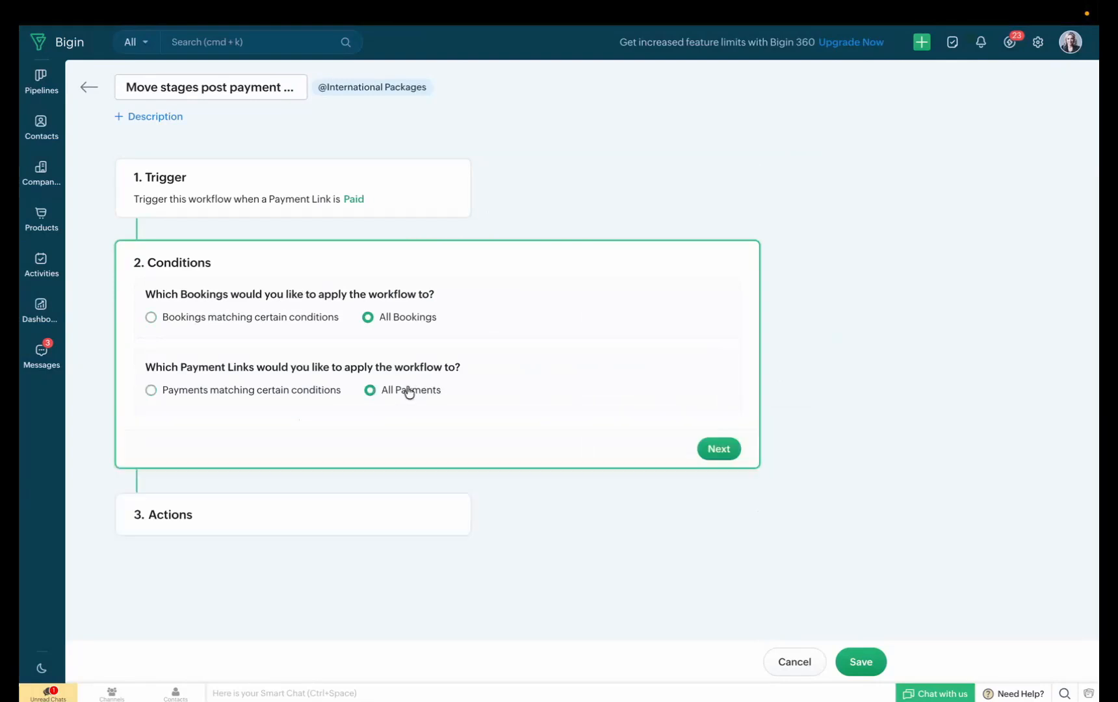
{"action": "left_click", "coordinate": [719, 447]}
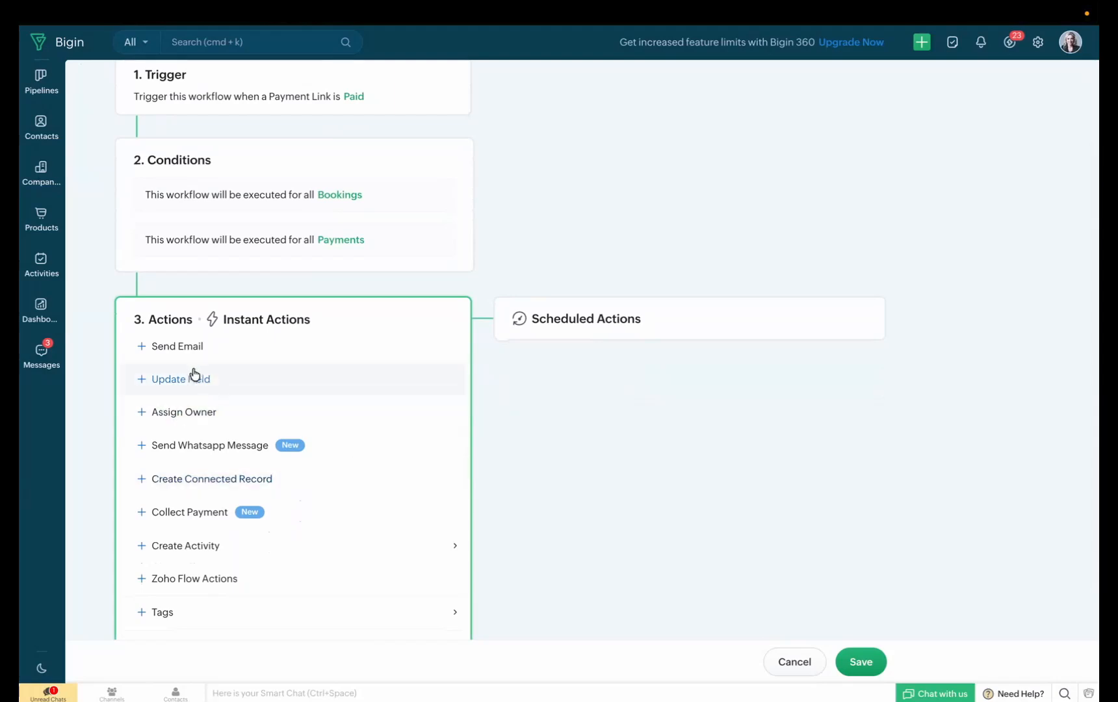
Add an instant Update Field action named "Updating stage after payment collection"
{"action": "left_click", "coordinate": [193, 372]}
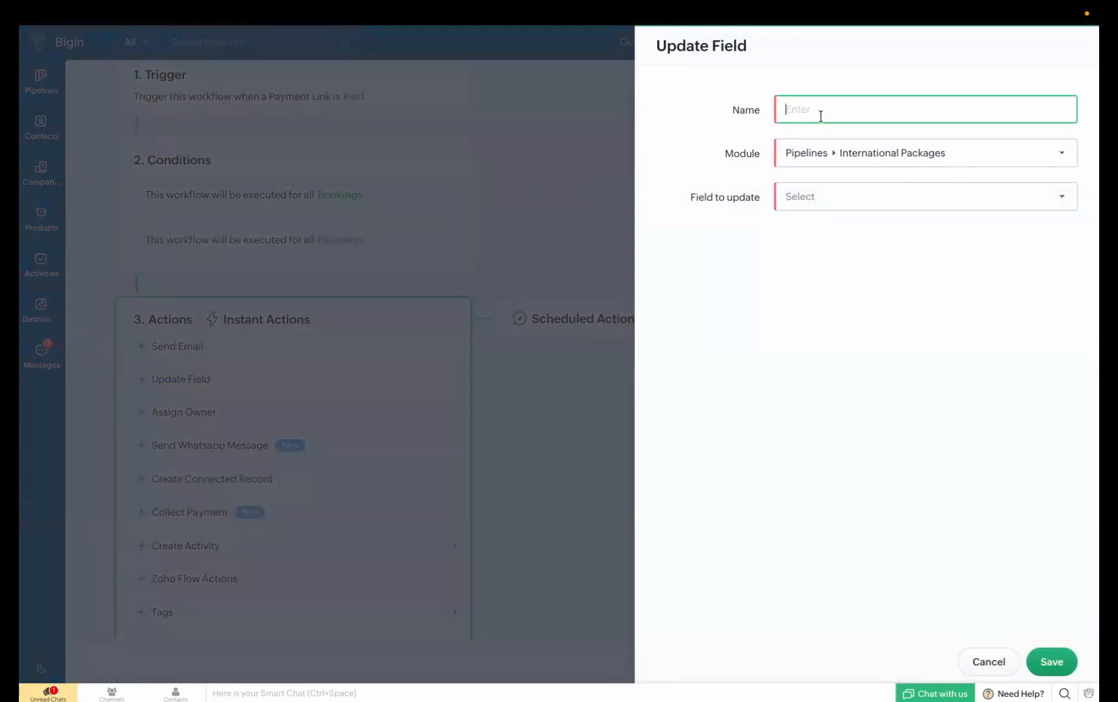
{"action": "type", "text": "Updating stage after paym"}
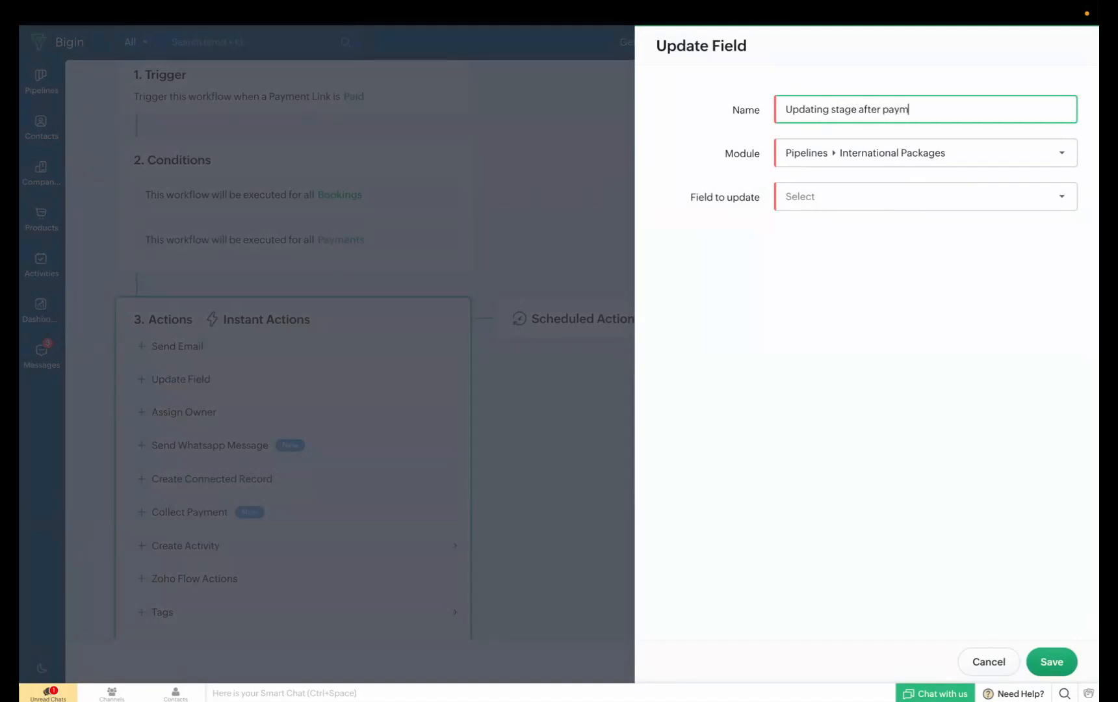
{"action": "type", "text": "ent collection"}
Have the action update Sub-Pipeline & Stage to Individual Clients and Document Collection, and save the action and the workflow
{"action": "left_click", "coordinate": [865, 197]}
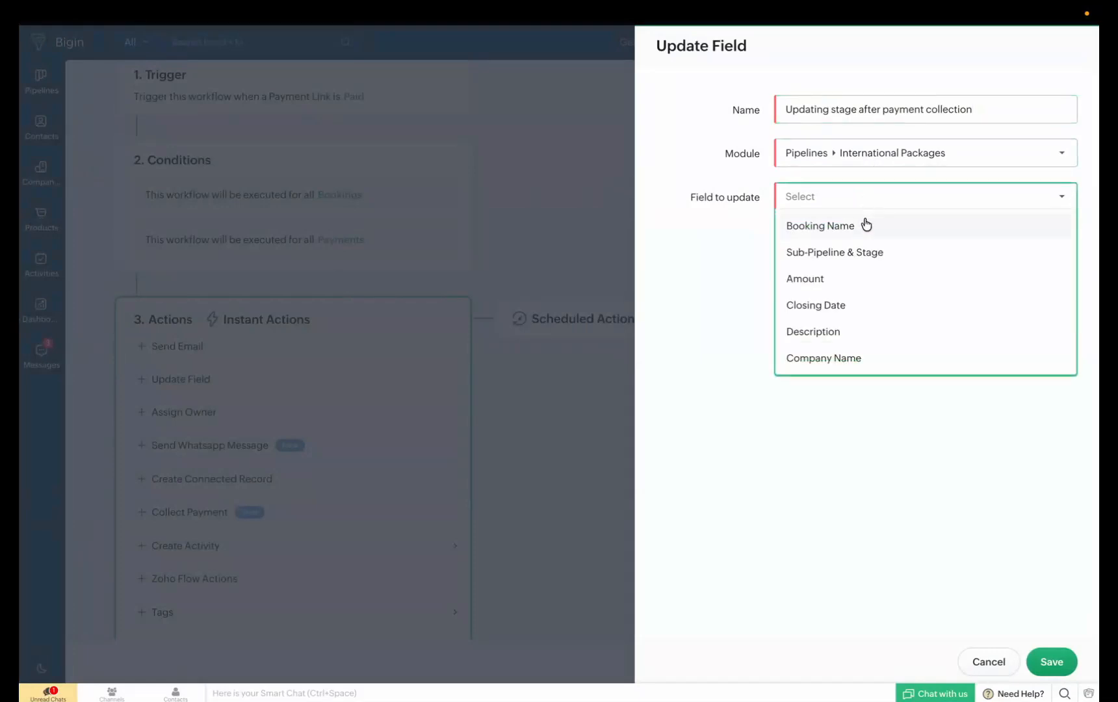
{"action": "left_click", "coordinate": [868, 255]}
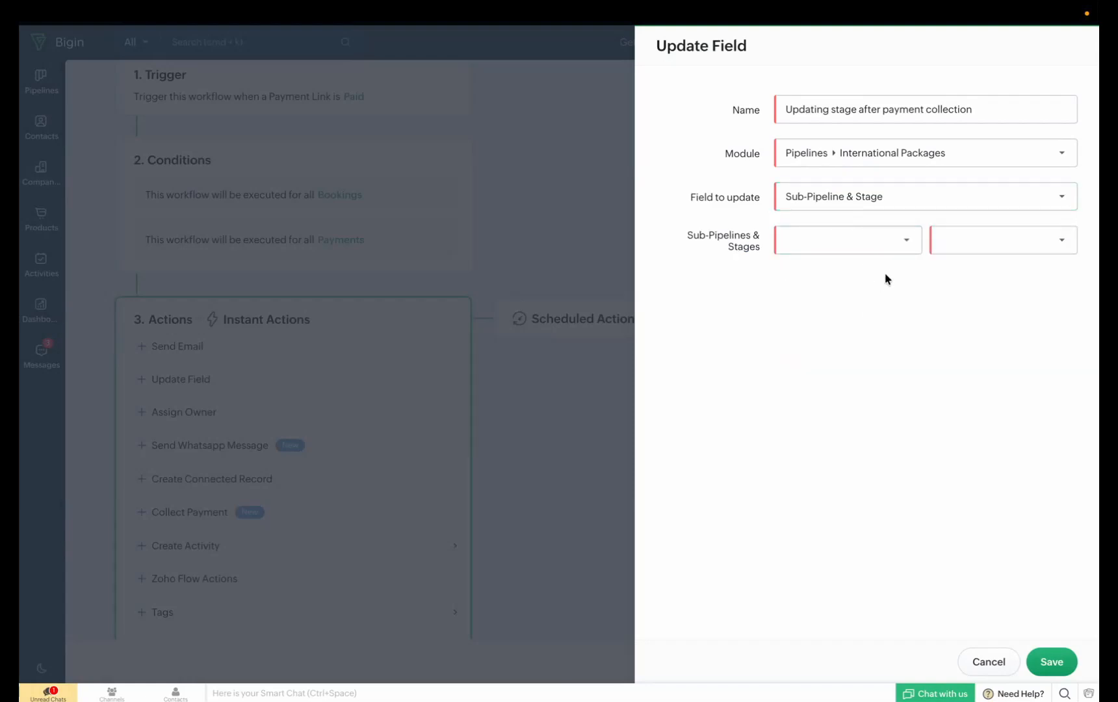
{"action": "left_click", "coordinate": [890, 253]}
{"action": "left_click", "coordinate": [886, 269]}
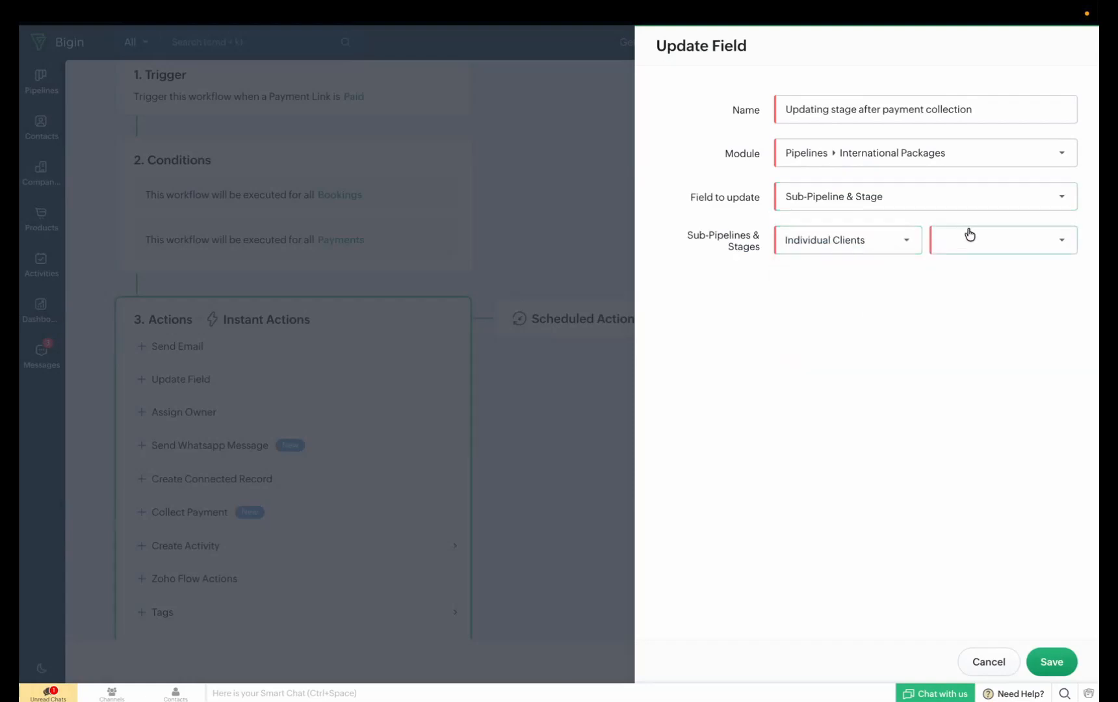
{"action": "left_click", "coordinate": [969, 234]}
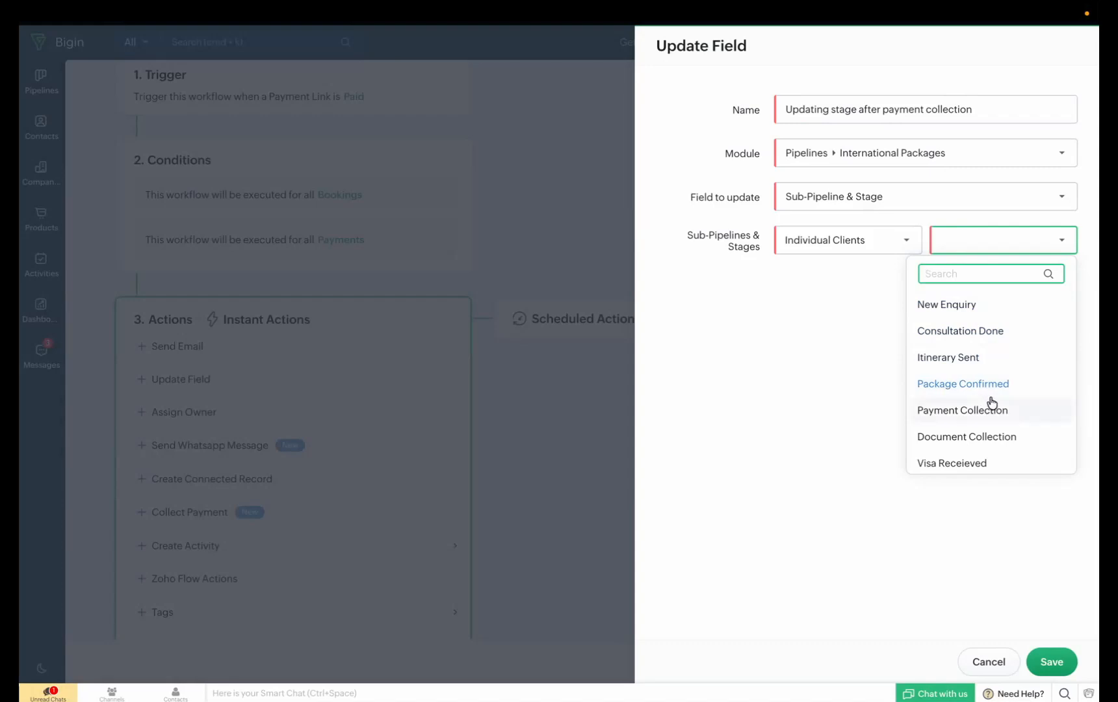
{"action": "left_click", "coordinate": [1001, 438]}
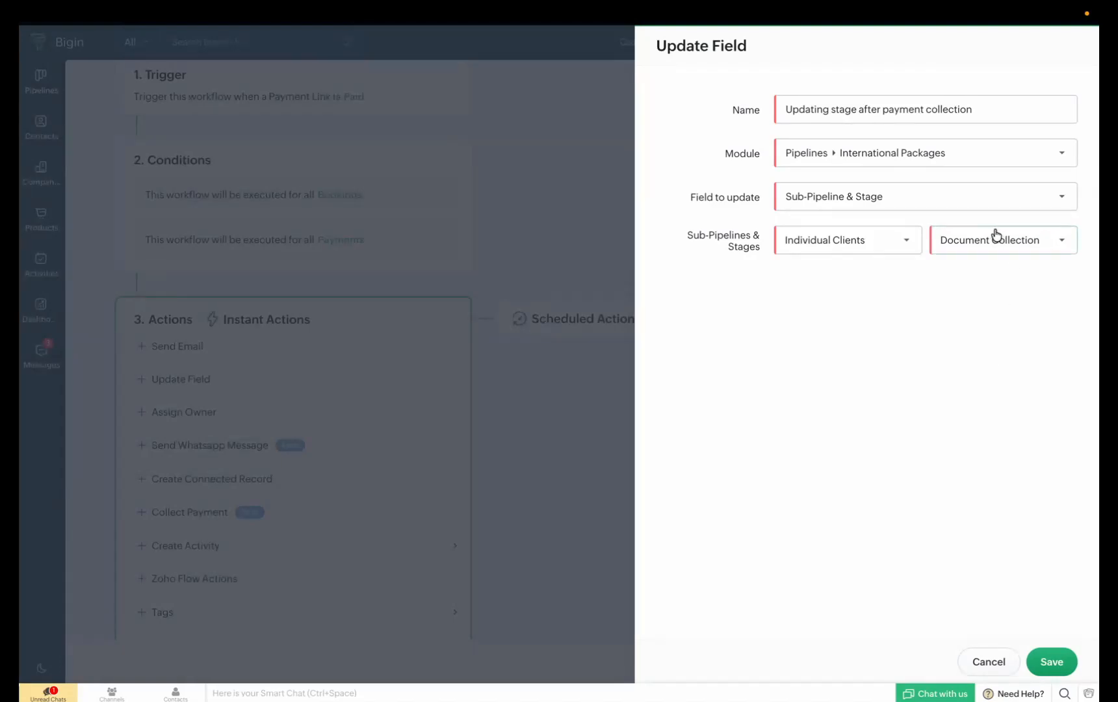
{"action": "left_click", "coordinate": [1050, 661]}
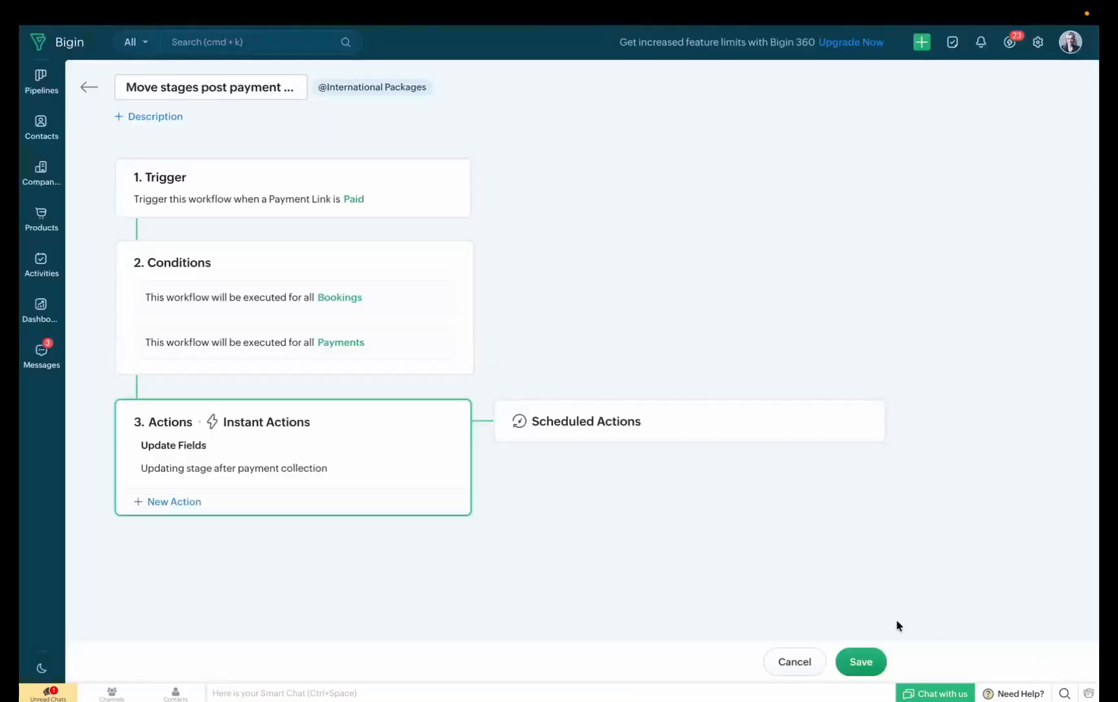
{"action": "left_click", "coordinate": [863, 661]}
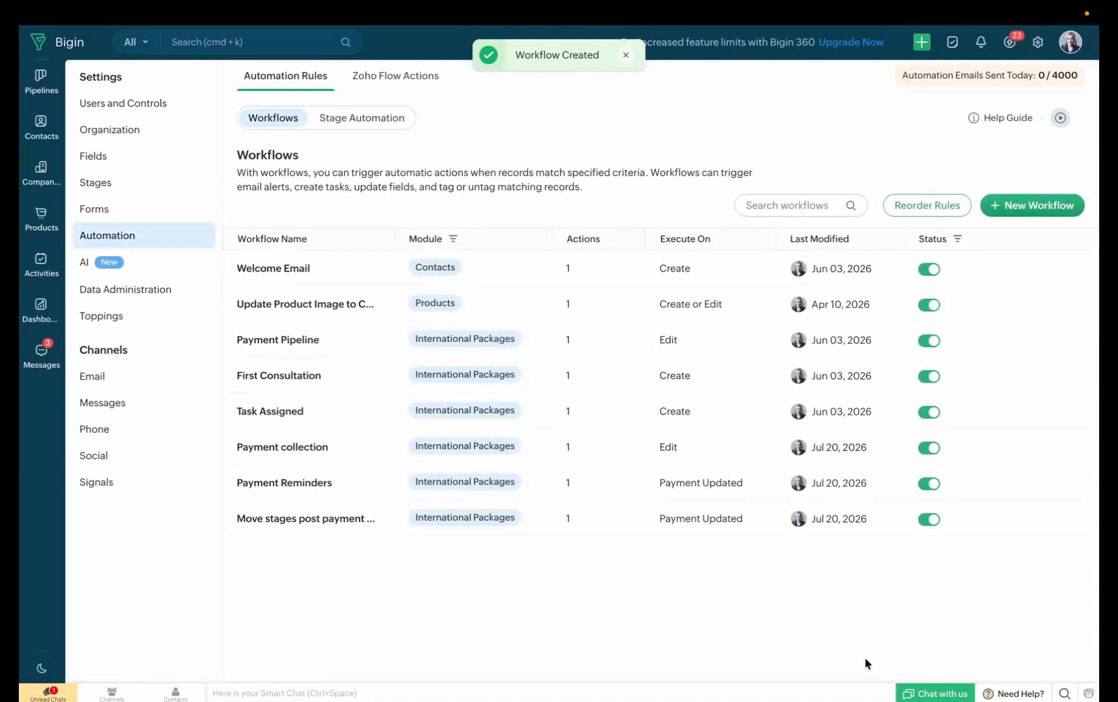